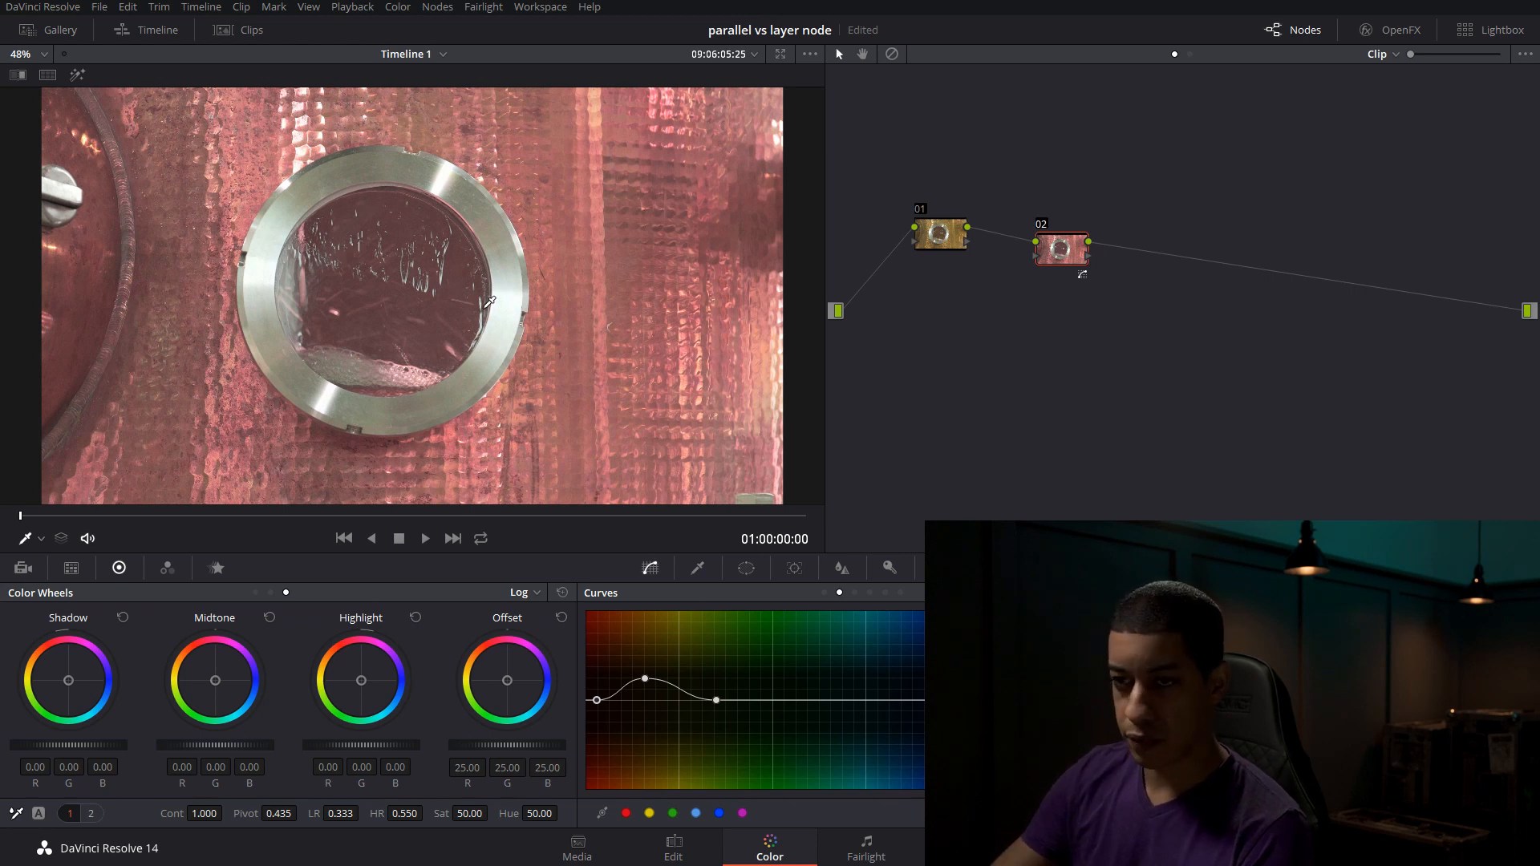
Try warming node 02 with the primary gain and limiting it to bright areas with a luminance low of about 57.5.
key("alt+z")
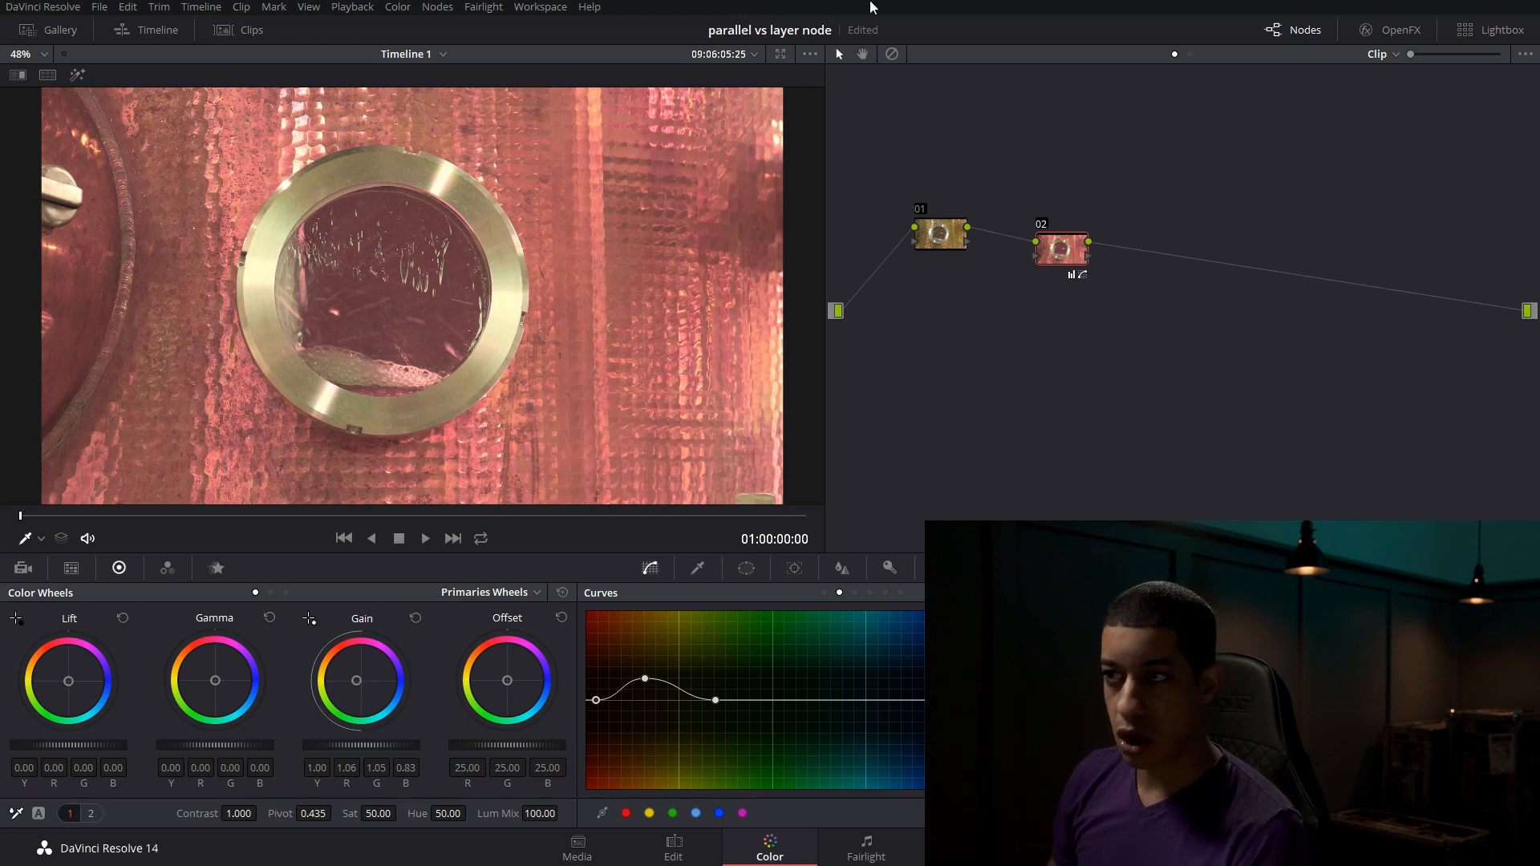
left_click(697, 567)
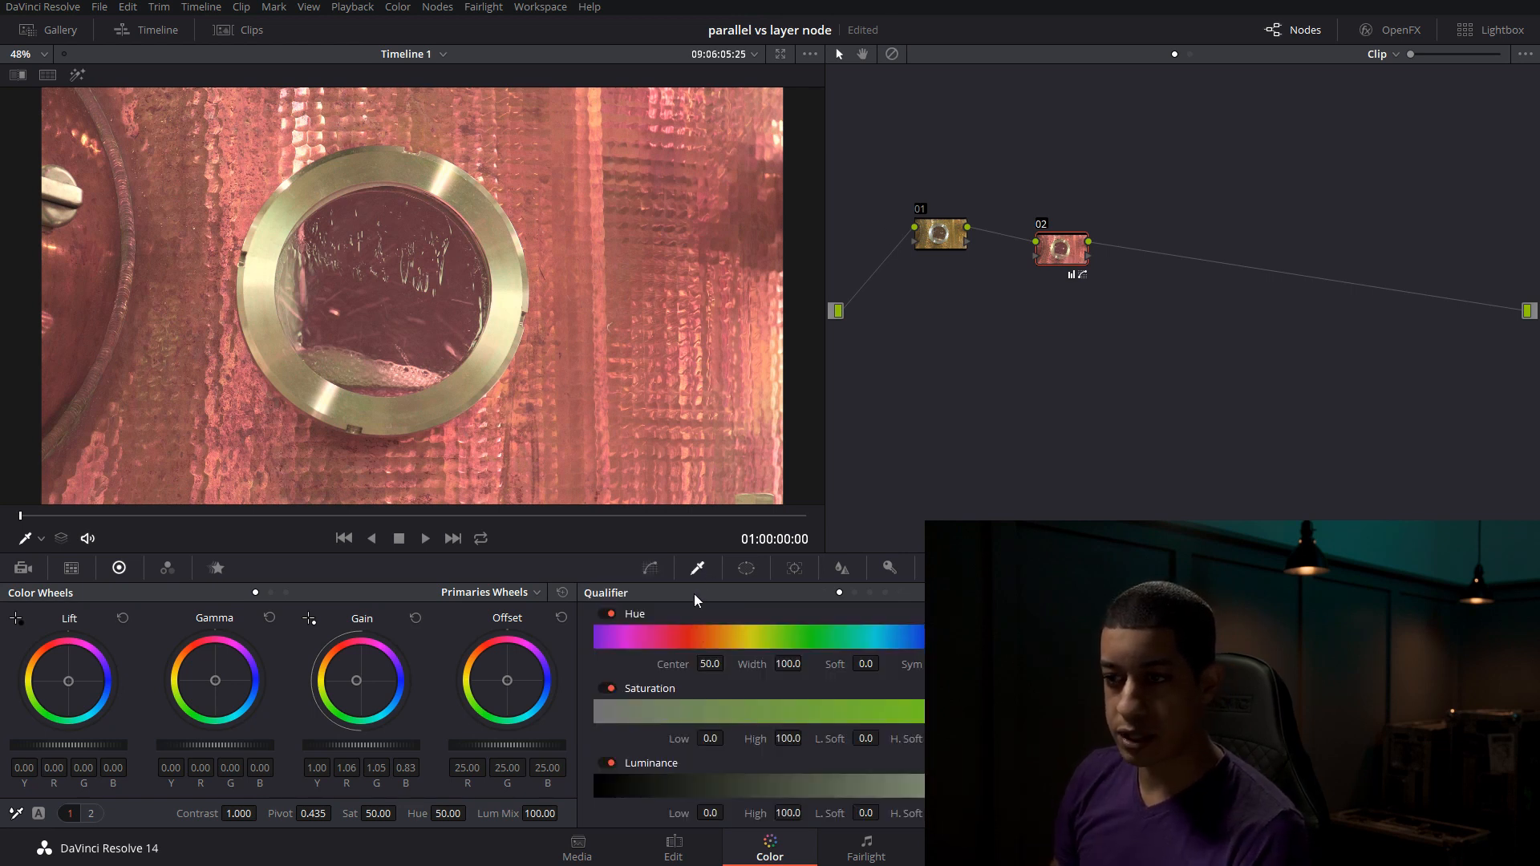
left_click_drag(706, 817, 730, 813)
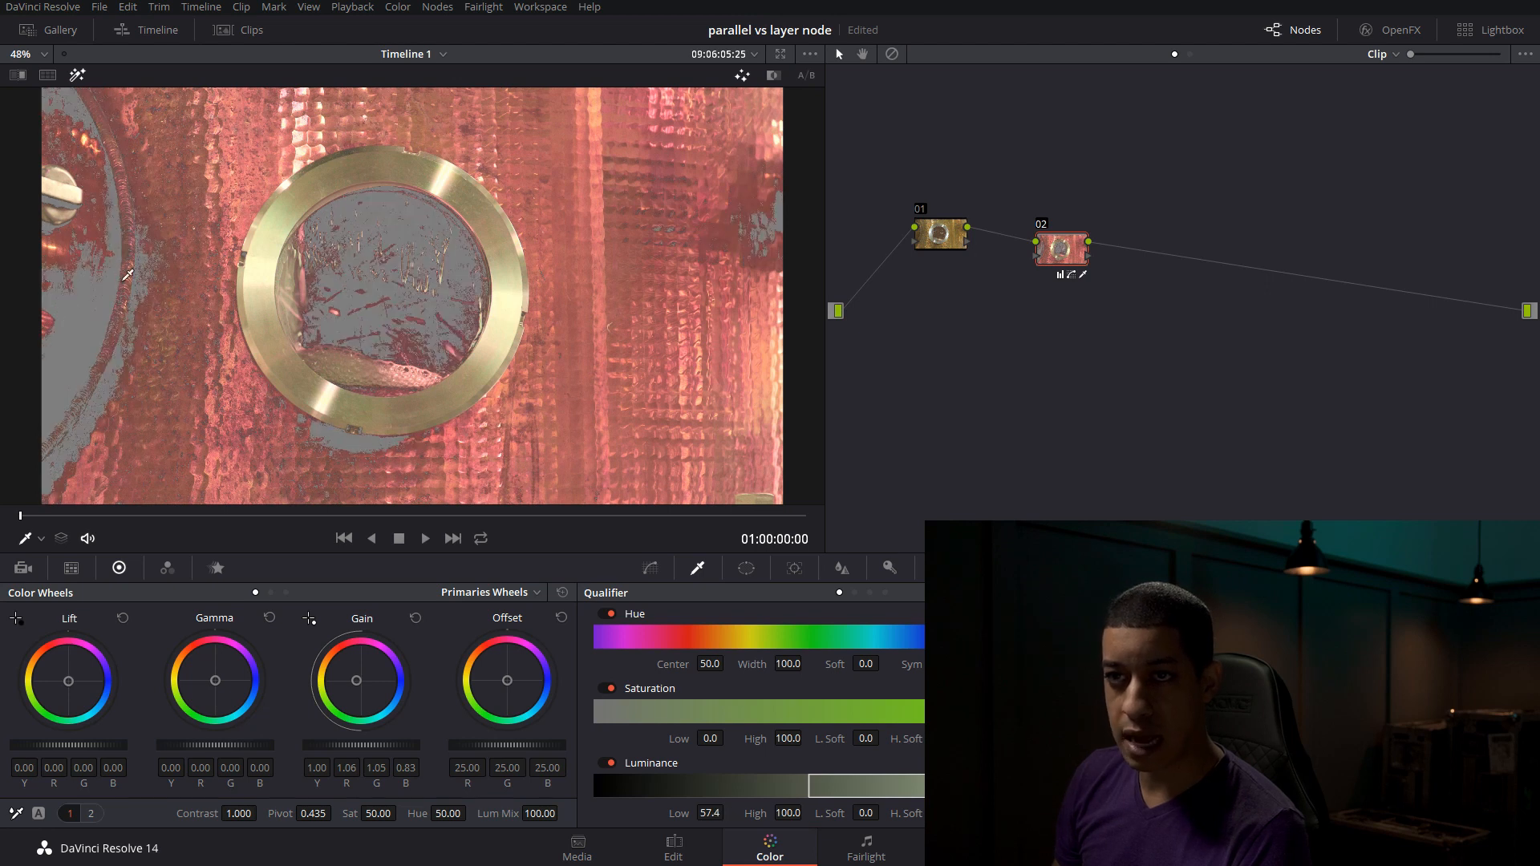
left_click(77, 74)
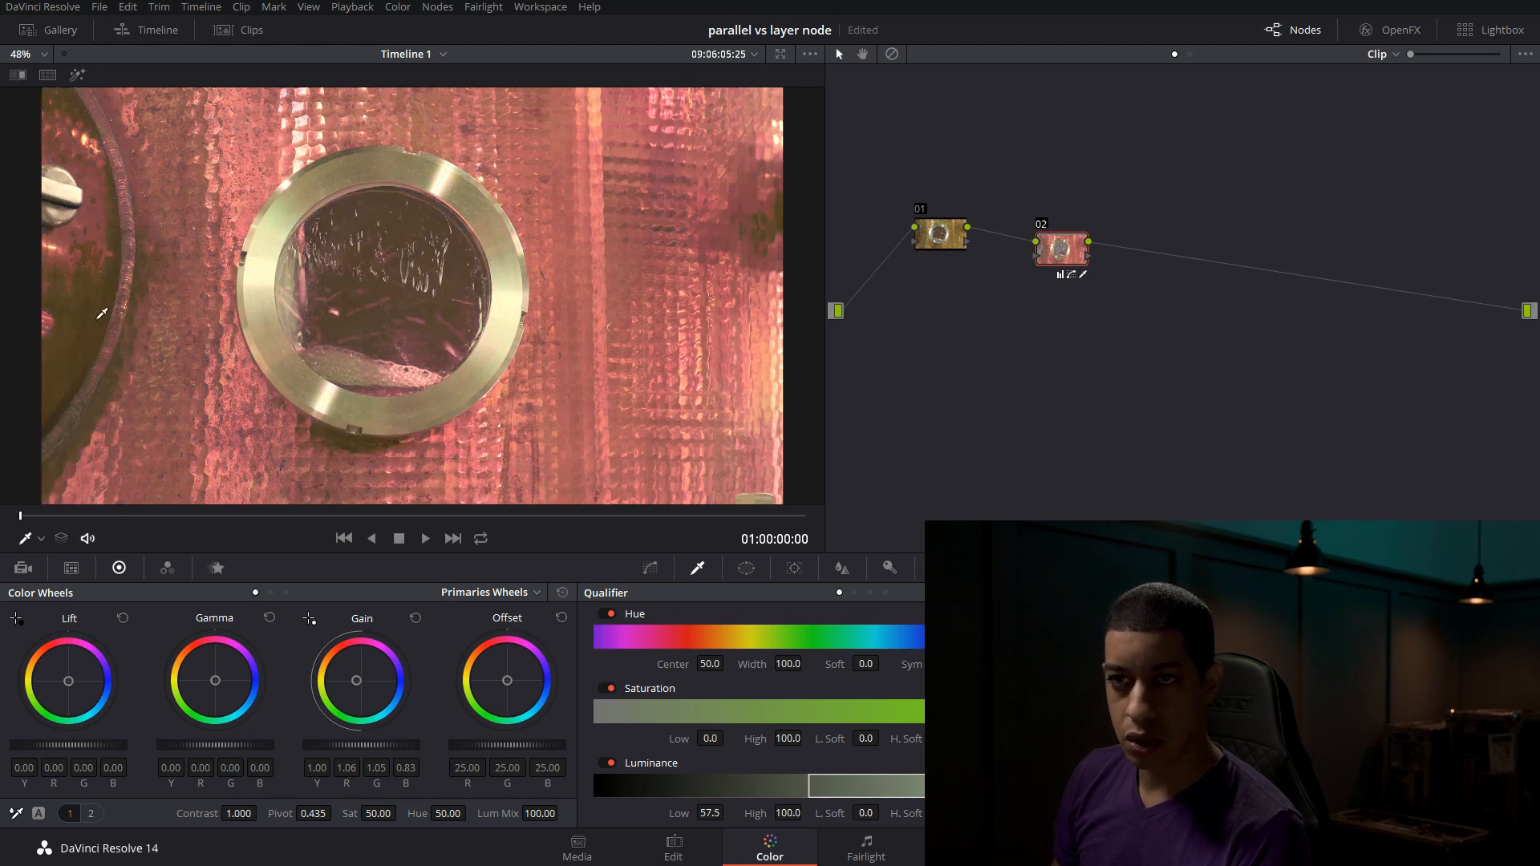
left_click(952, 763)
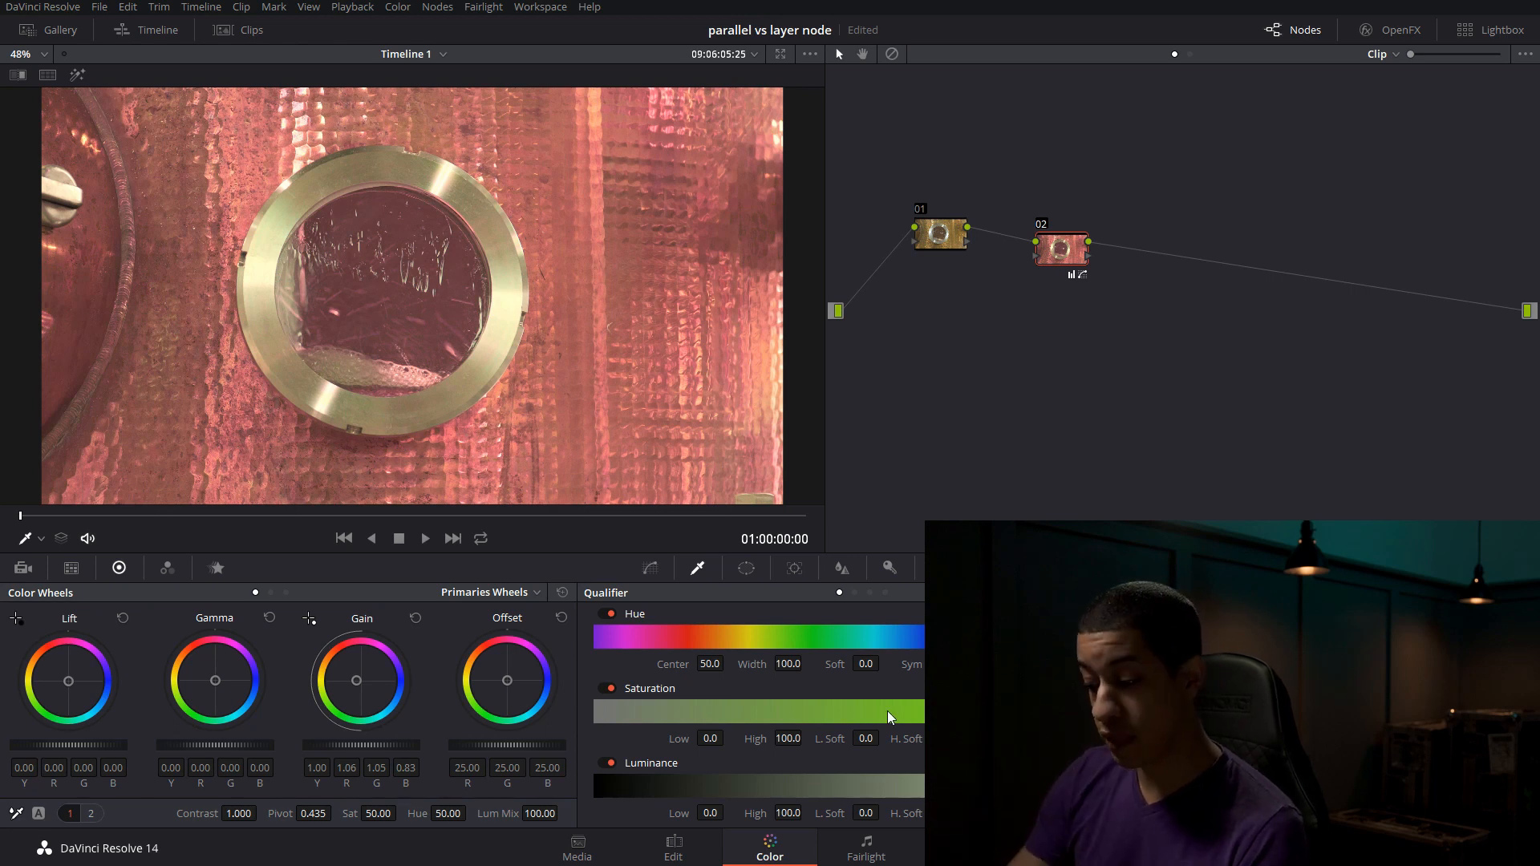
key("ctrl+z")
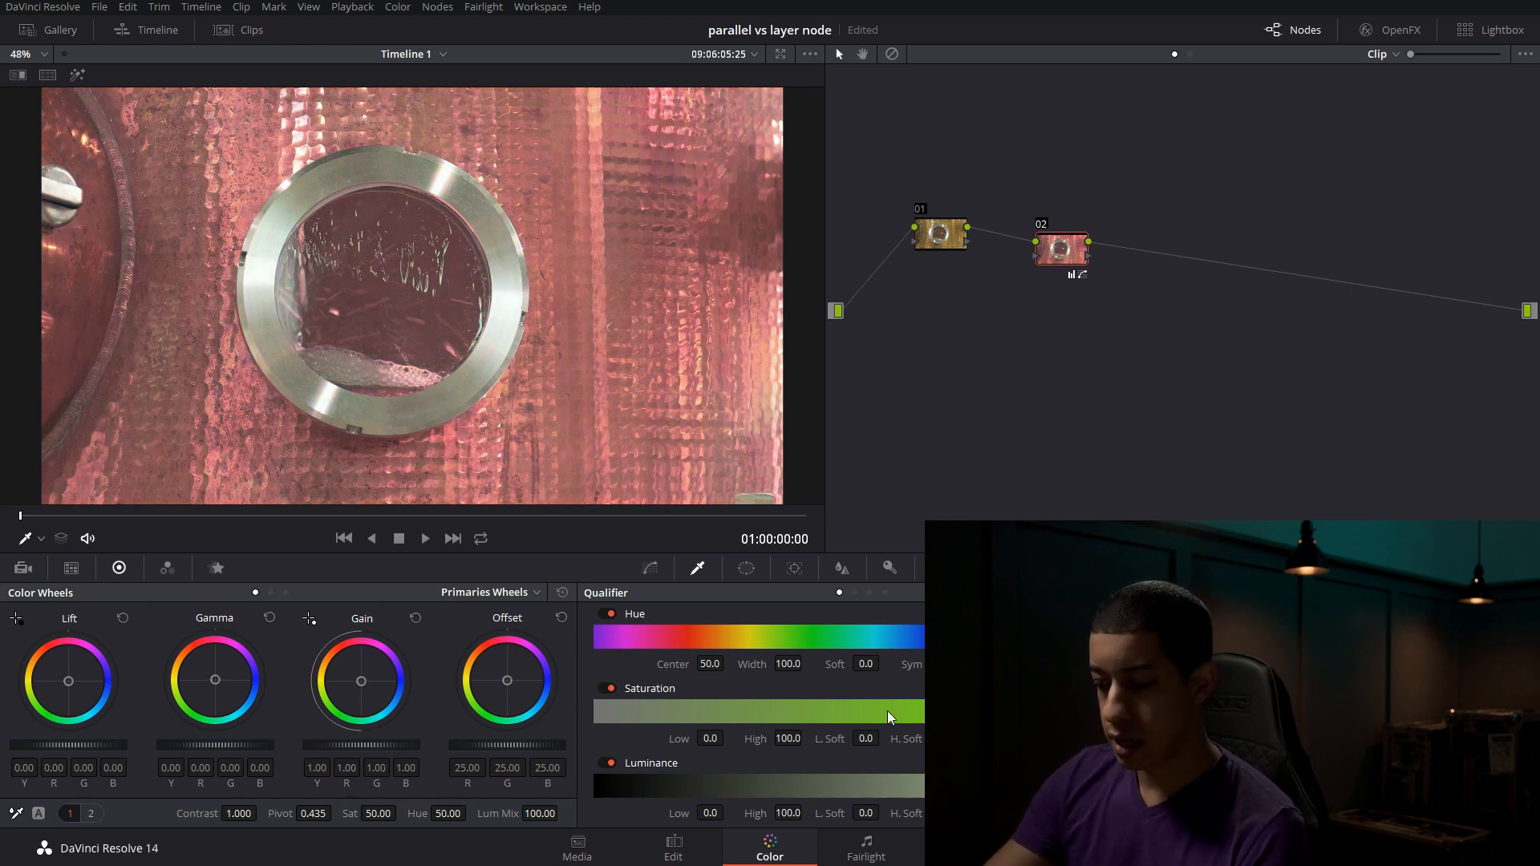
Try warming node 02's Log highlights to 0.17, 0.06, -0.40 with a high range of 0.014, and reset the wheels.
key("alt+z")
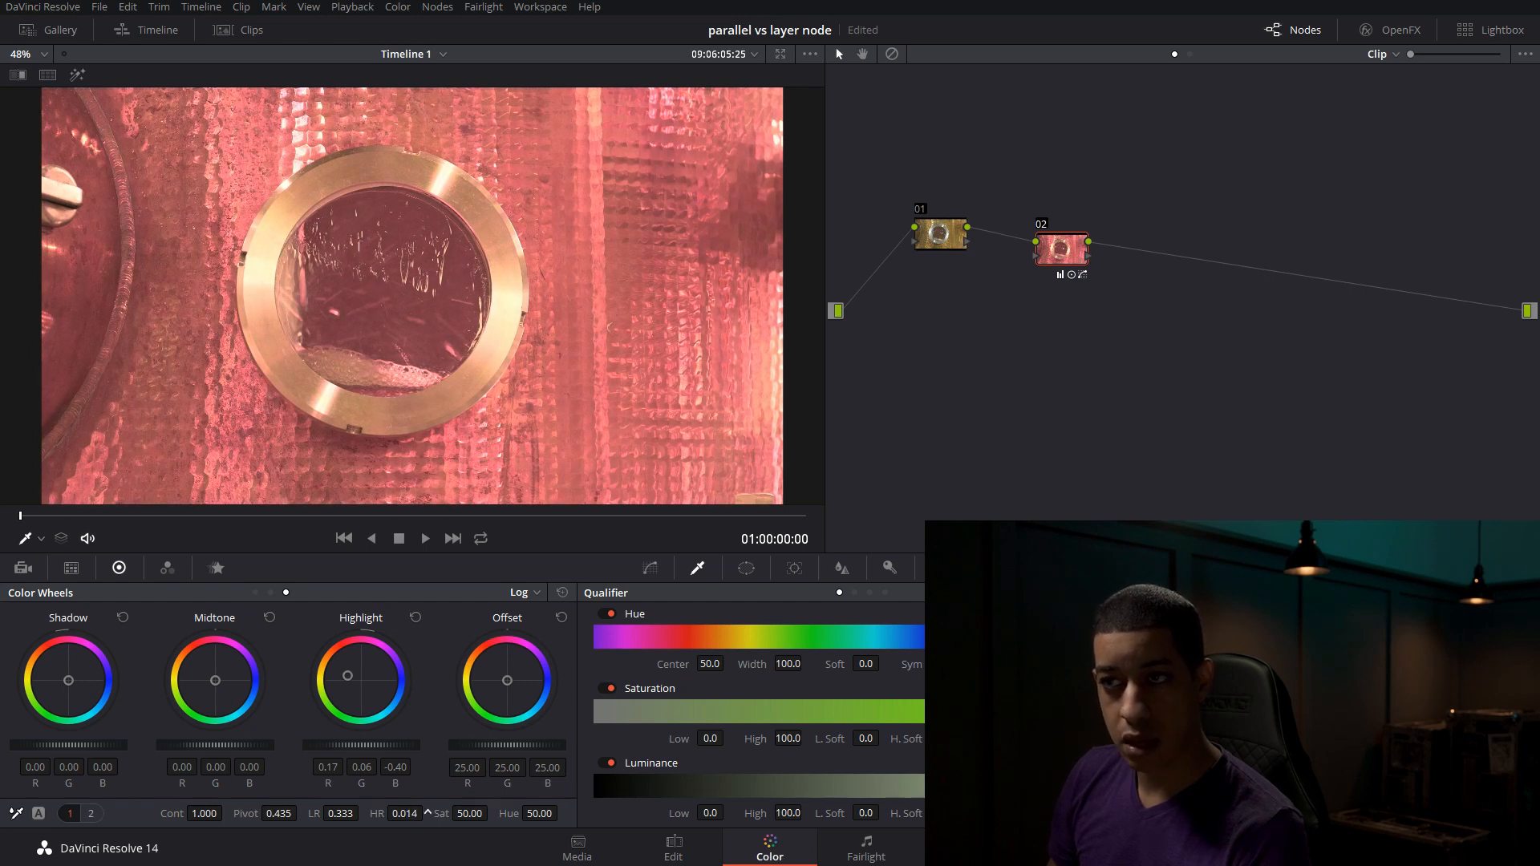
left_click(562, 592)
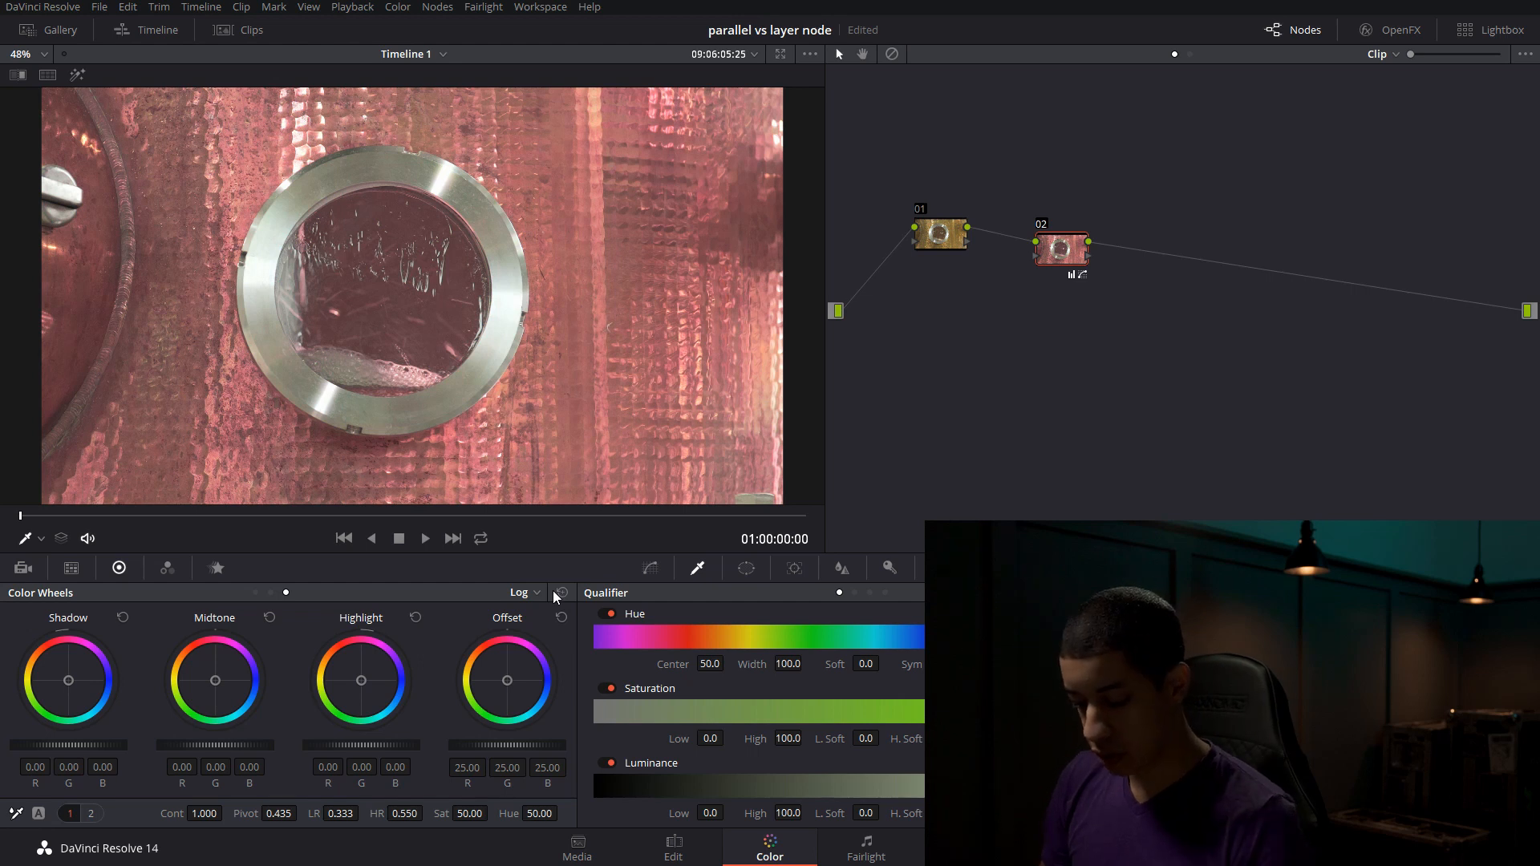
Add one node in parallel with node 02.
key("alt+p")
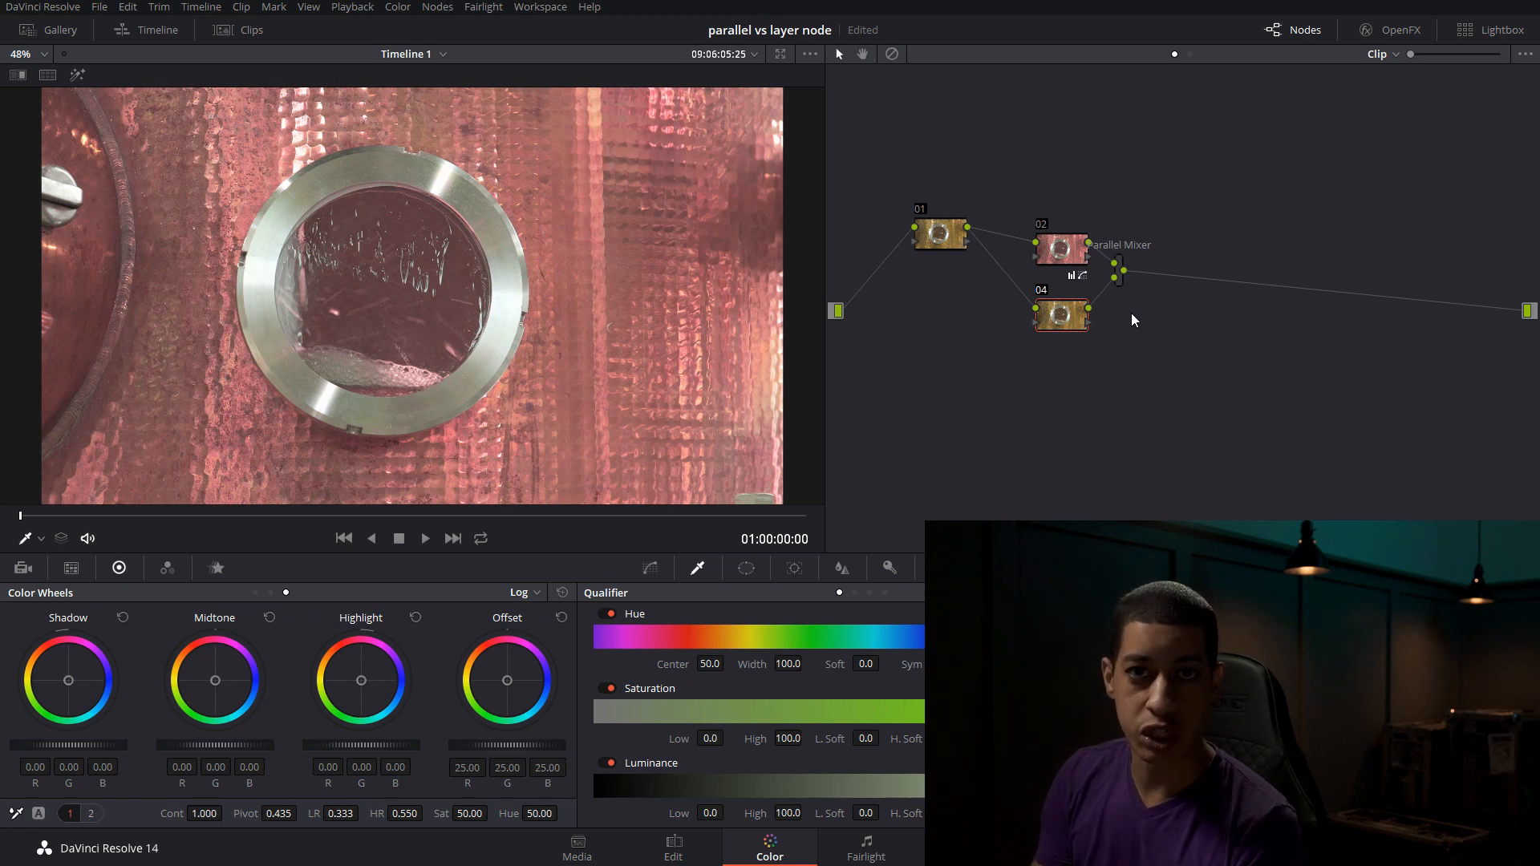
Try stacking two more parallel nodes below node 04, and delete both extra nodes.
key("alt+p")
key("alt+p")
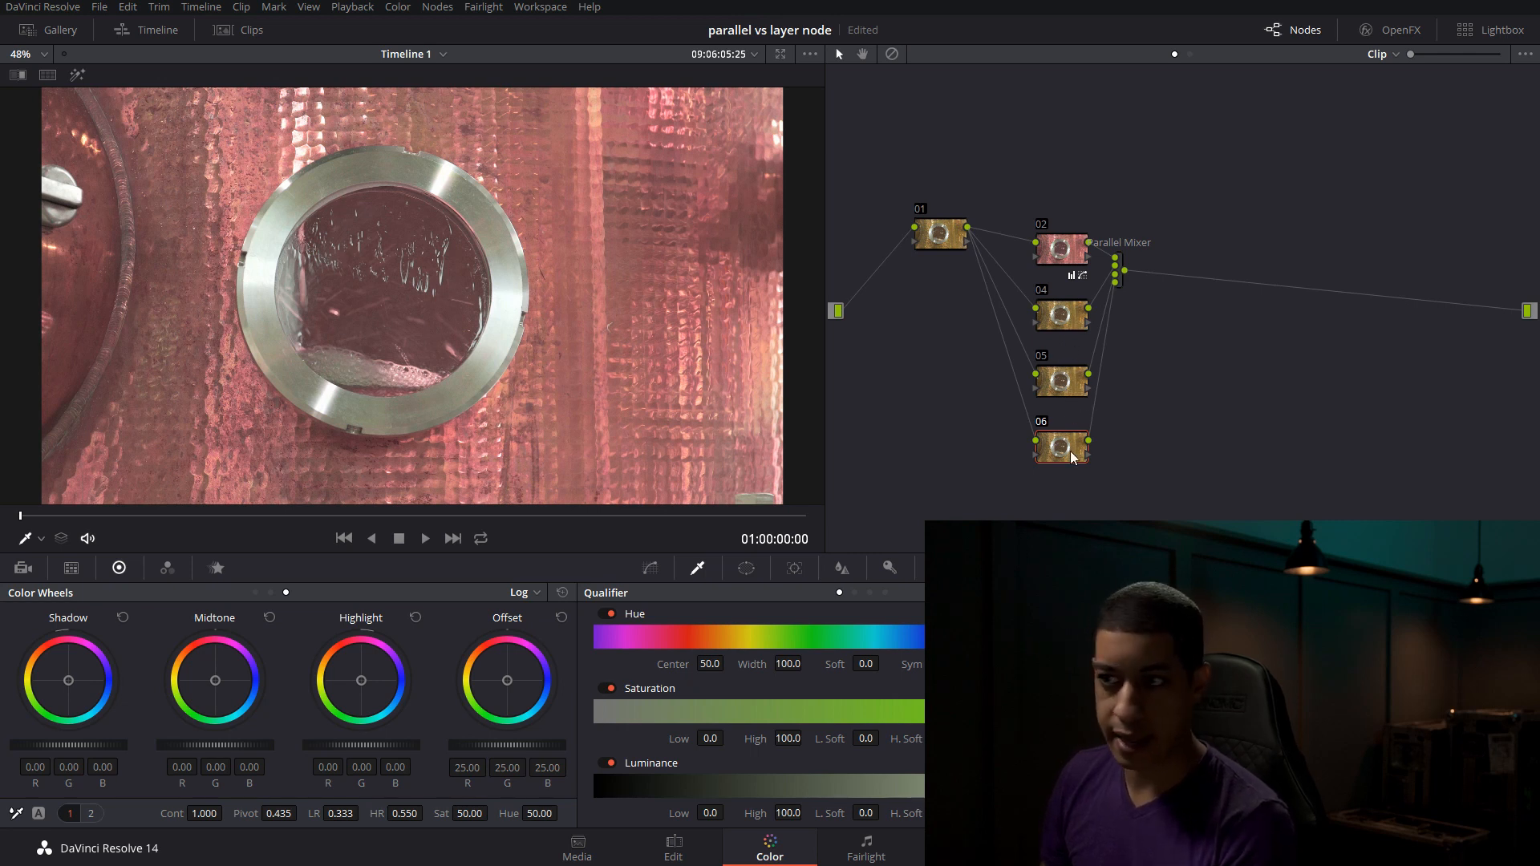
key("Delete")
key("Delete")
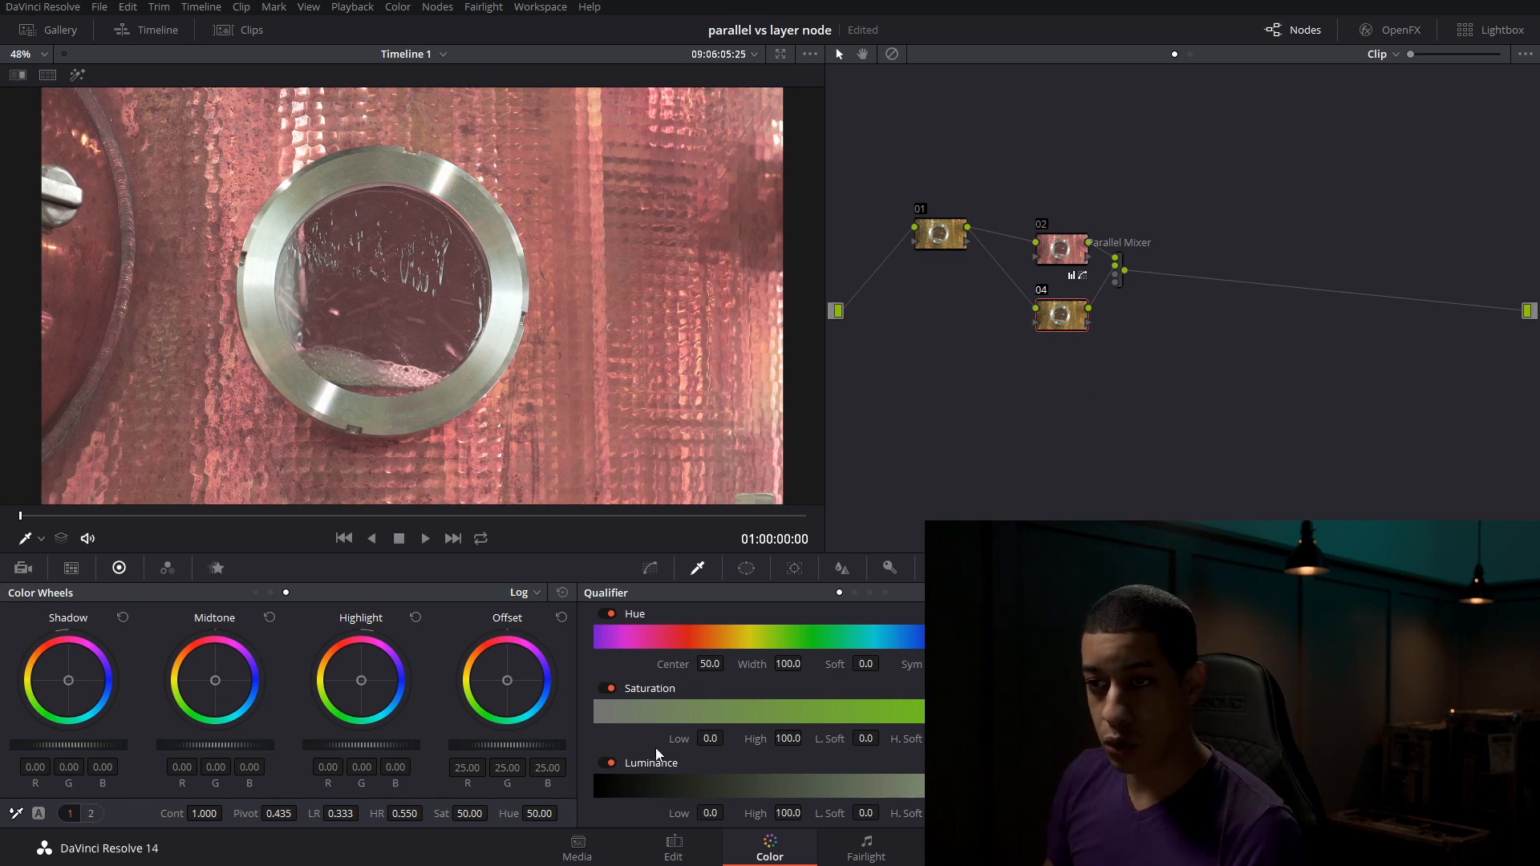
Qualify node 04 by luminance only, excluding hue and saturation, with a low of 60.2 and low softness of 18.9.
left_click(607, 689)
left_click(607, 613)
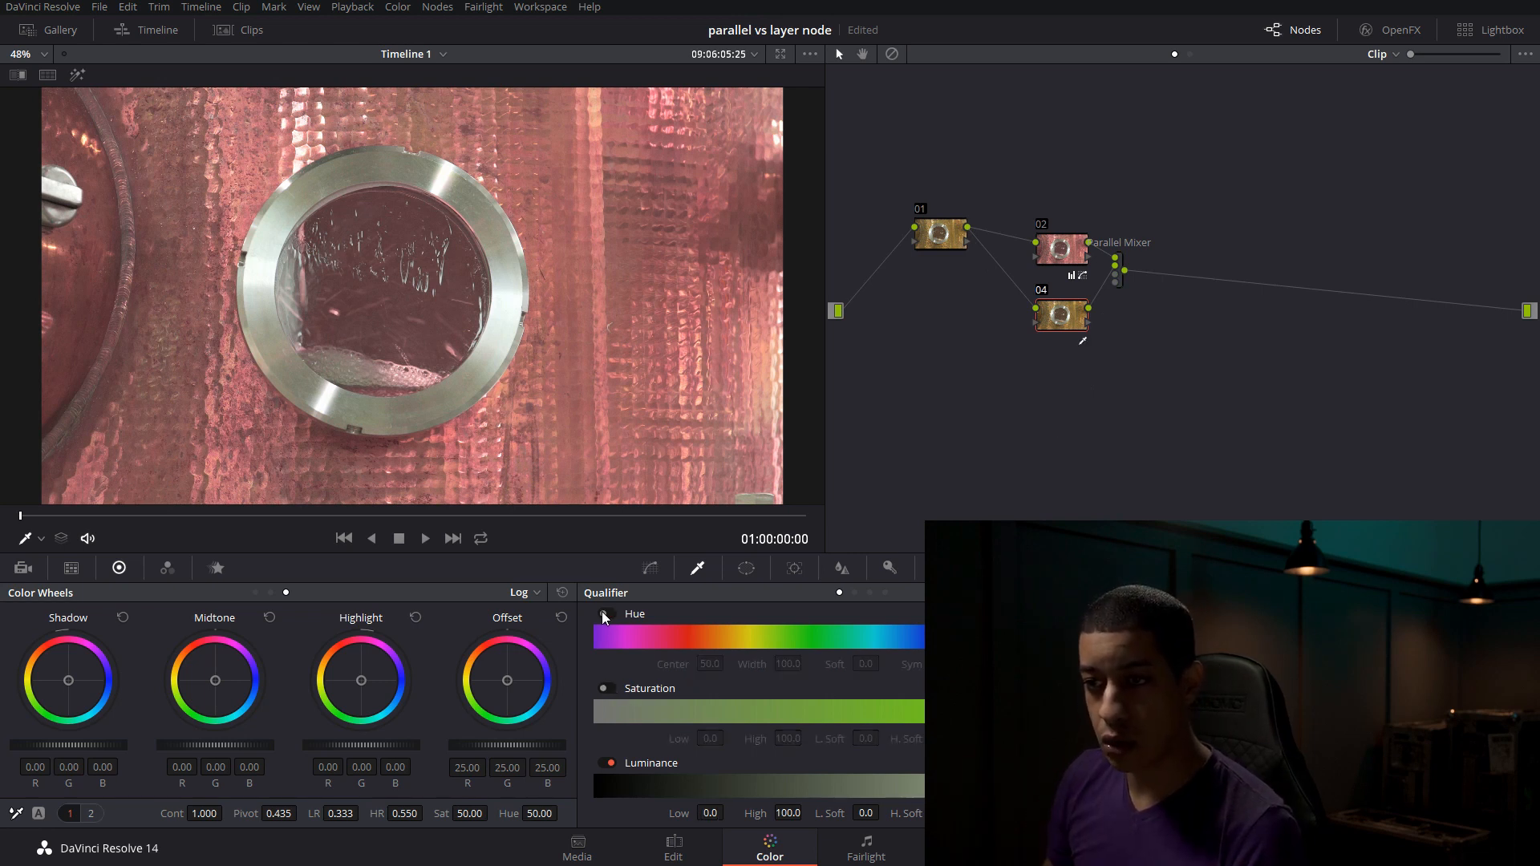
left_click_drag(709, 813, 1189, 812)
left_click(77, 74)
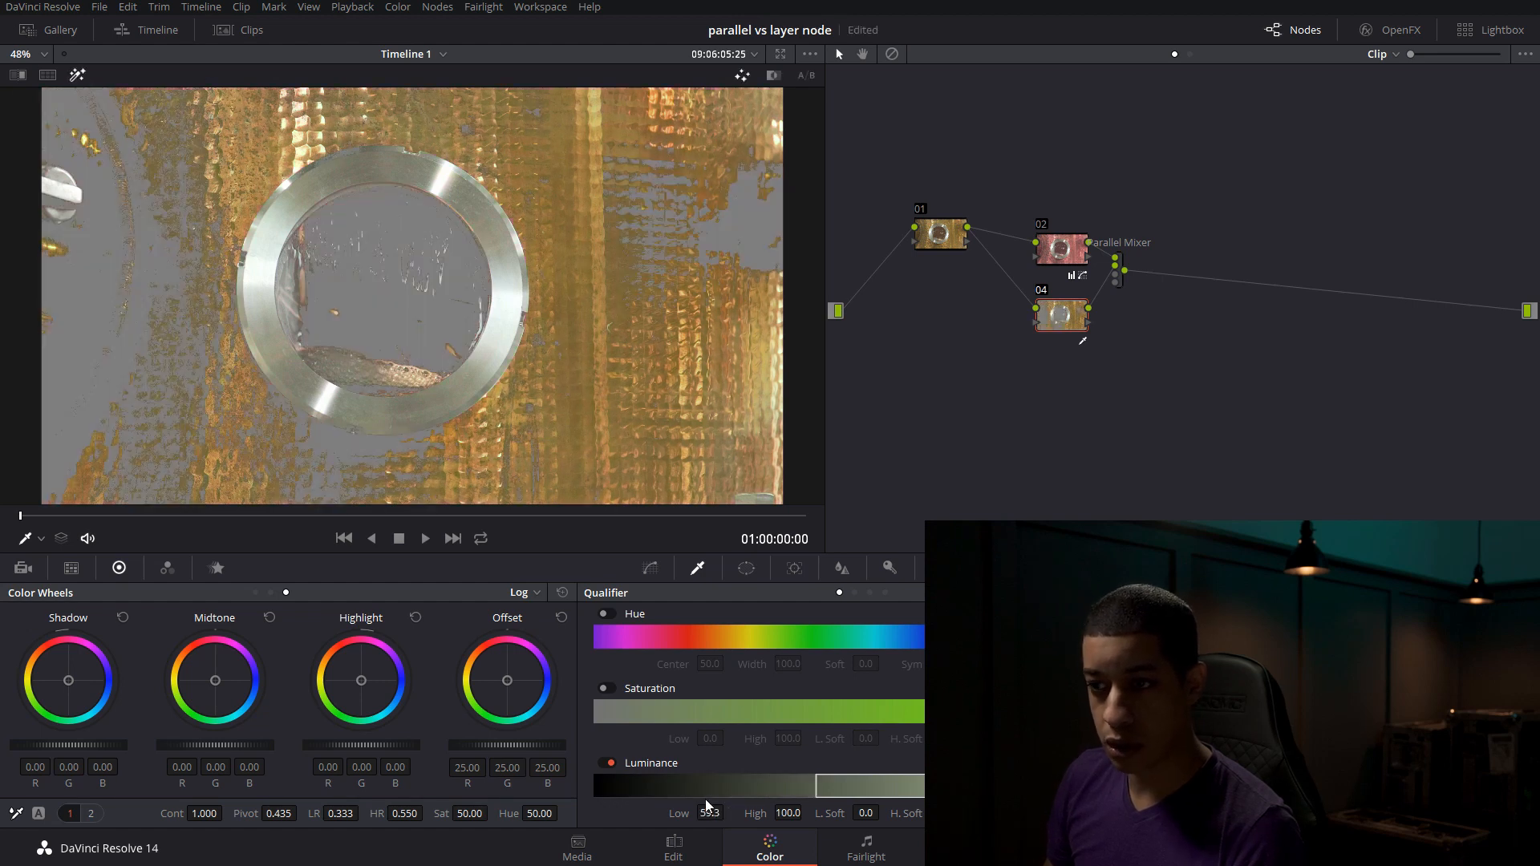
left_click_drag(710, 813, 715, 814)
left_click_drag(866, 813, 1018, 813)
left_click_drag(710, 813, 733, 811)
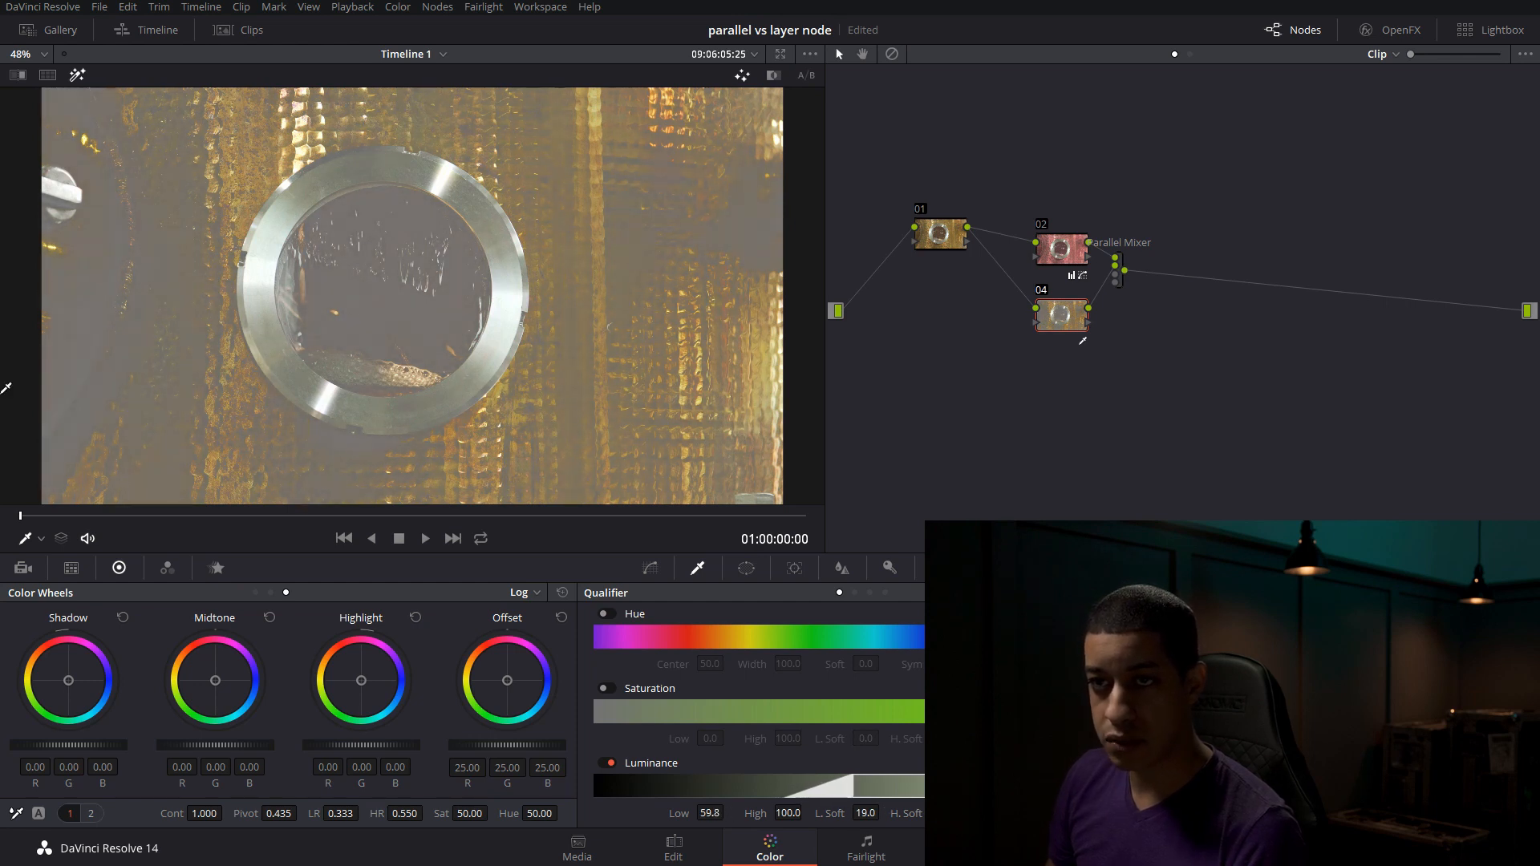
left_click_drag(720, 821, 725, 820)
left_click(72, 76)
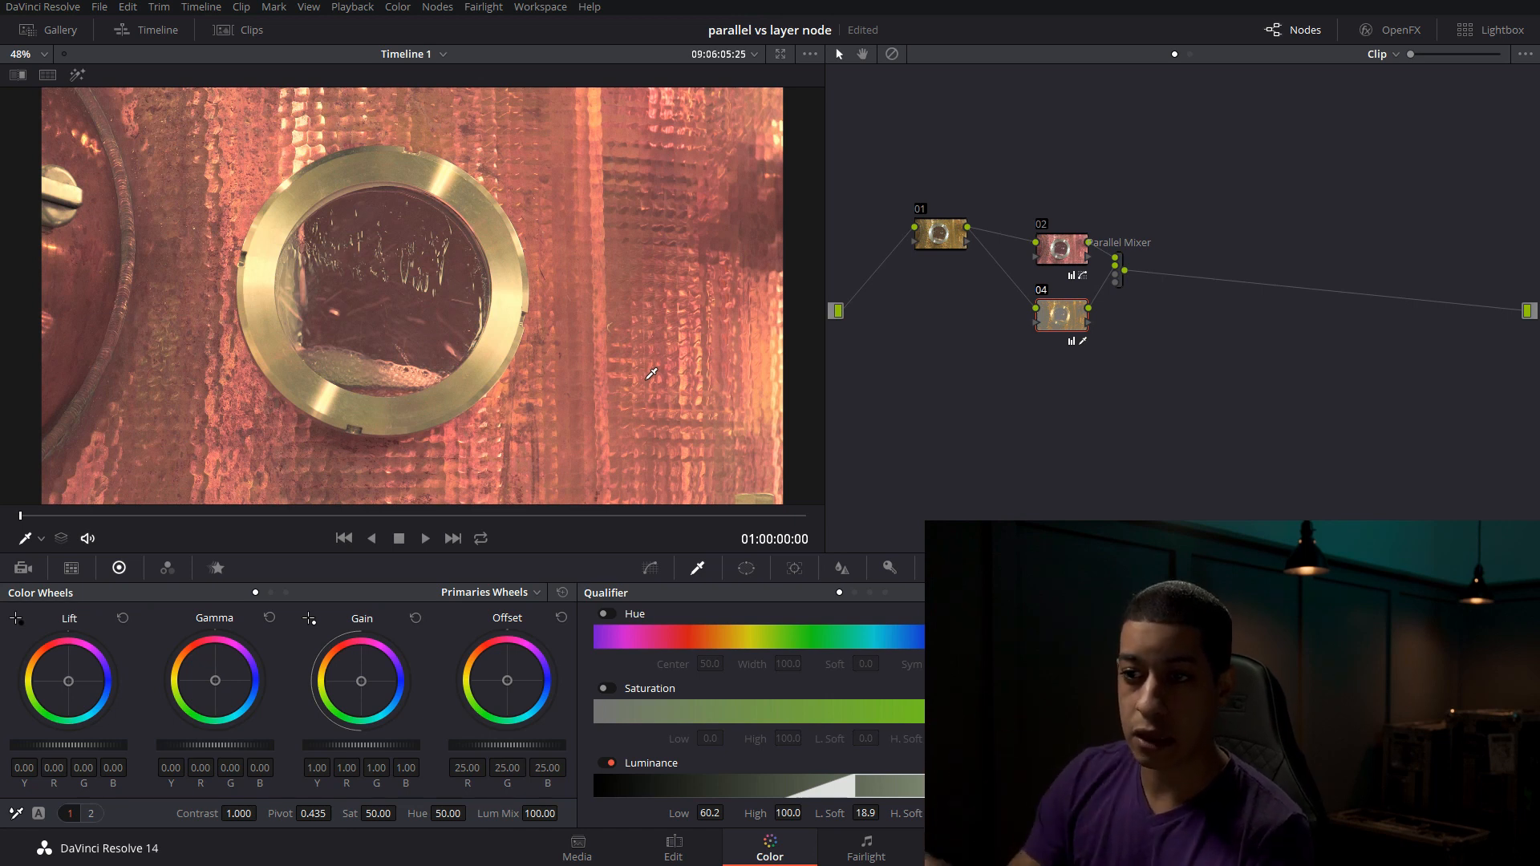
Add a diagonal gradient window to node 04 from the metal ring's upper-right edge toward the image's lower left, and move the Parallel Mixer away from the nodes.
left_click(745, 569)
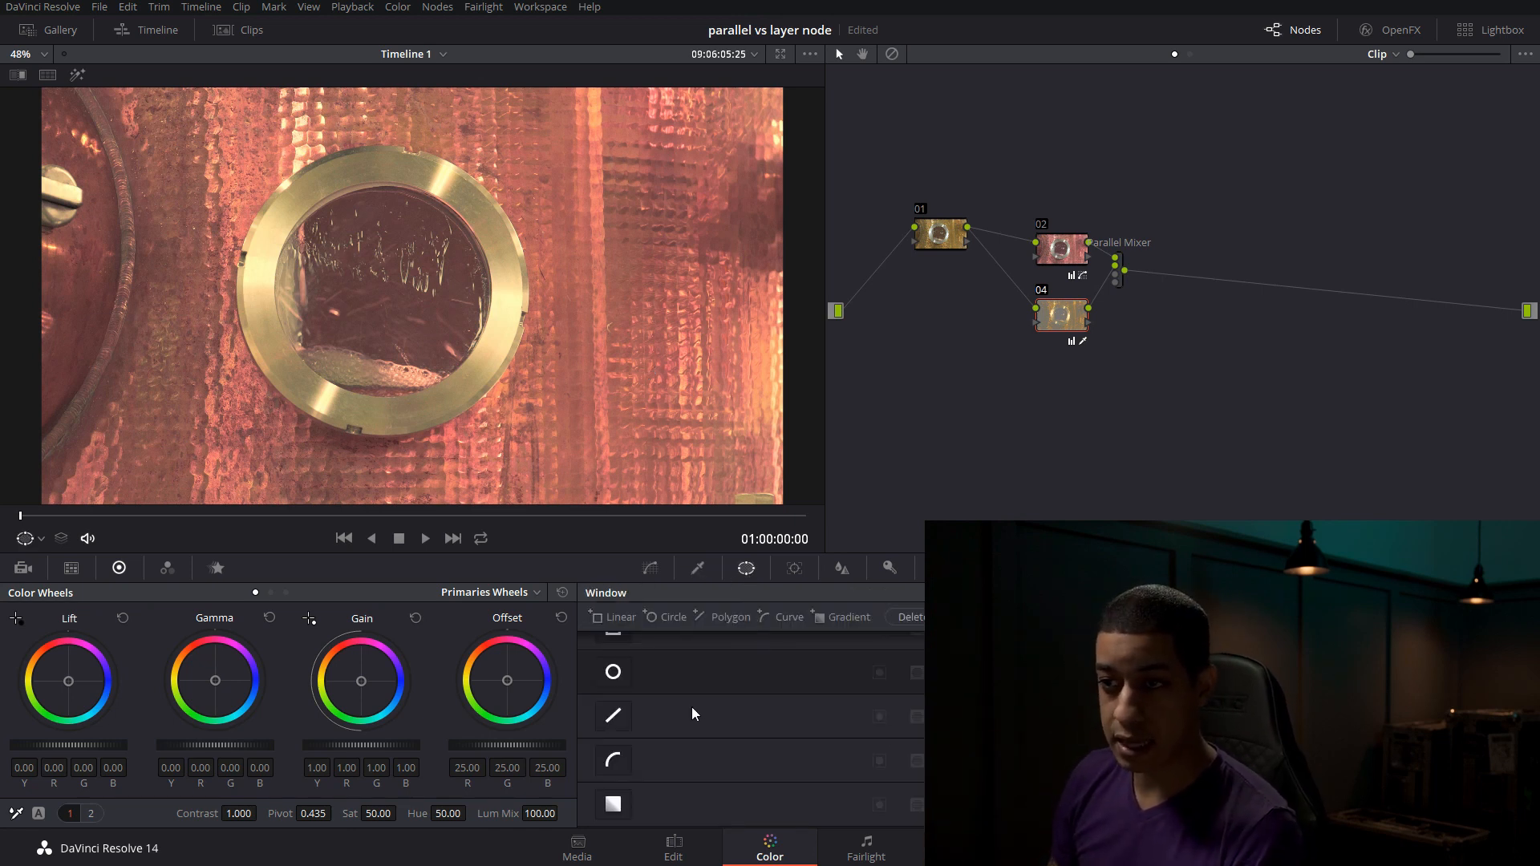
left_click(614, 805)
left_click_drag(453, 304, 172, 473)
left_click_drag(454, 216, 529, 226)
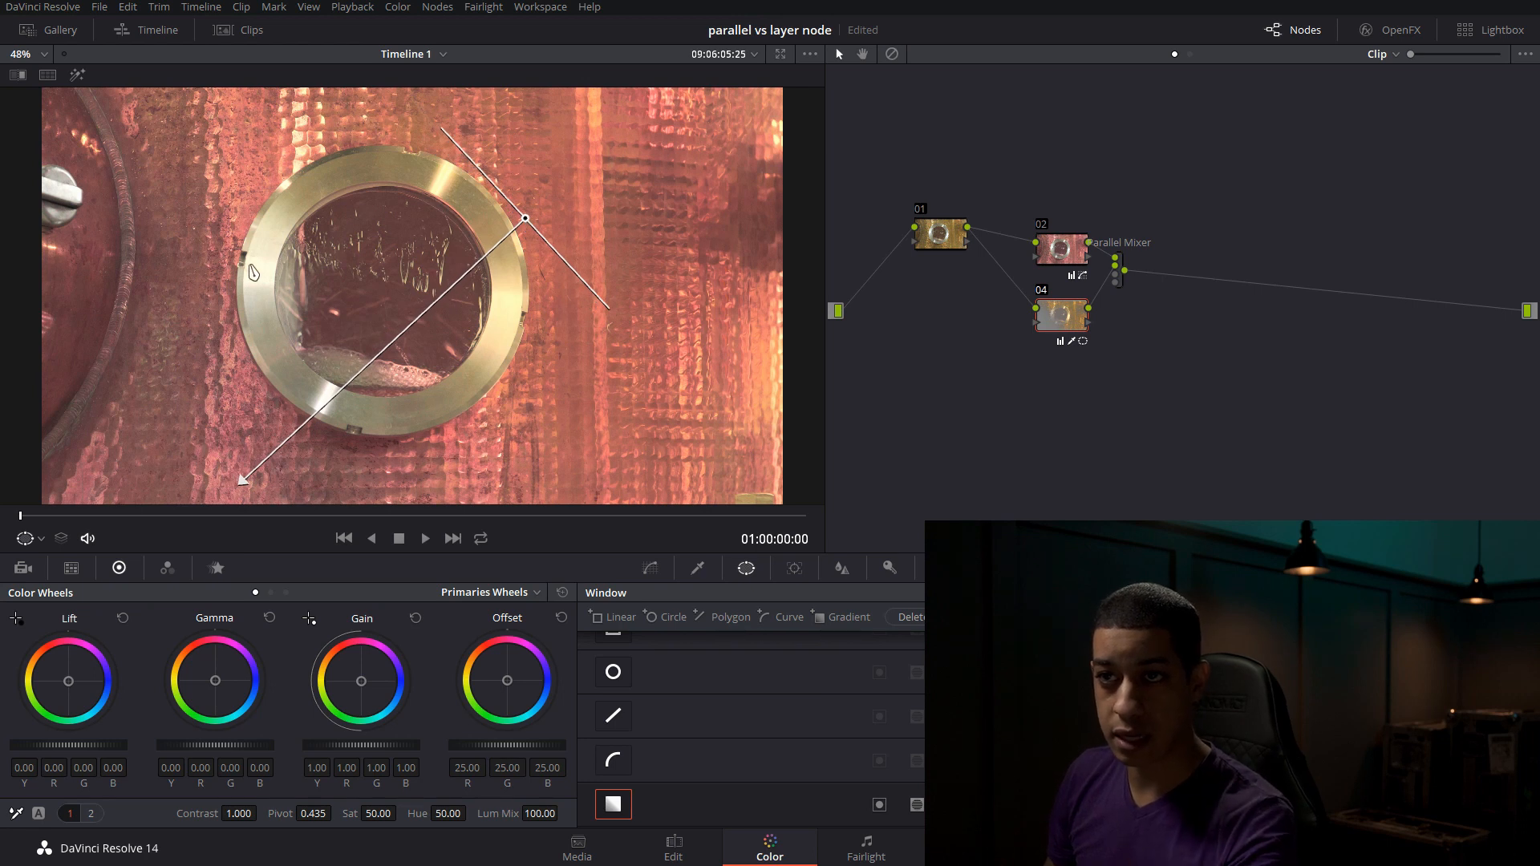
left_click_drag(239, 472, 167, 495)
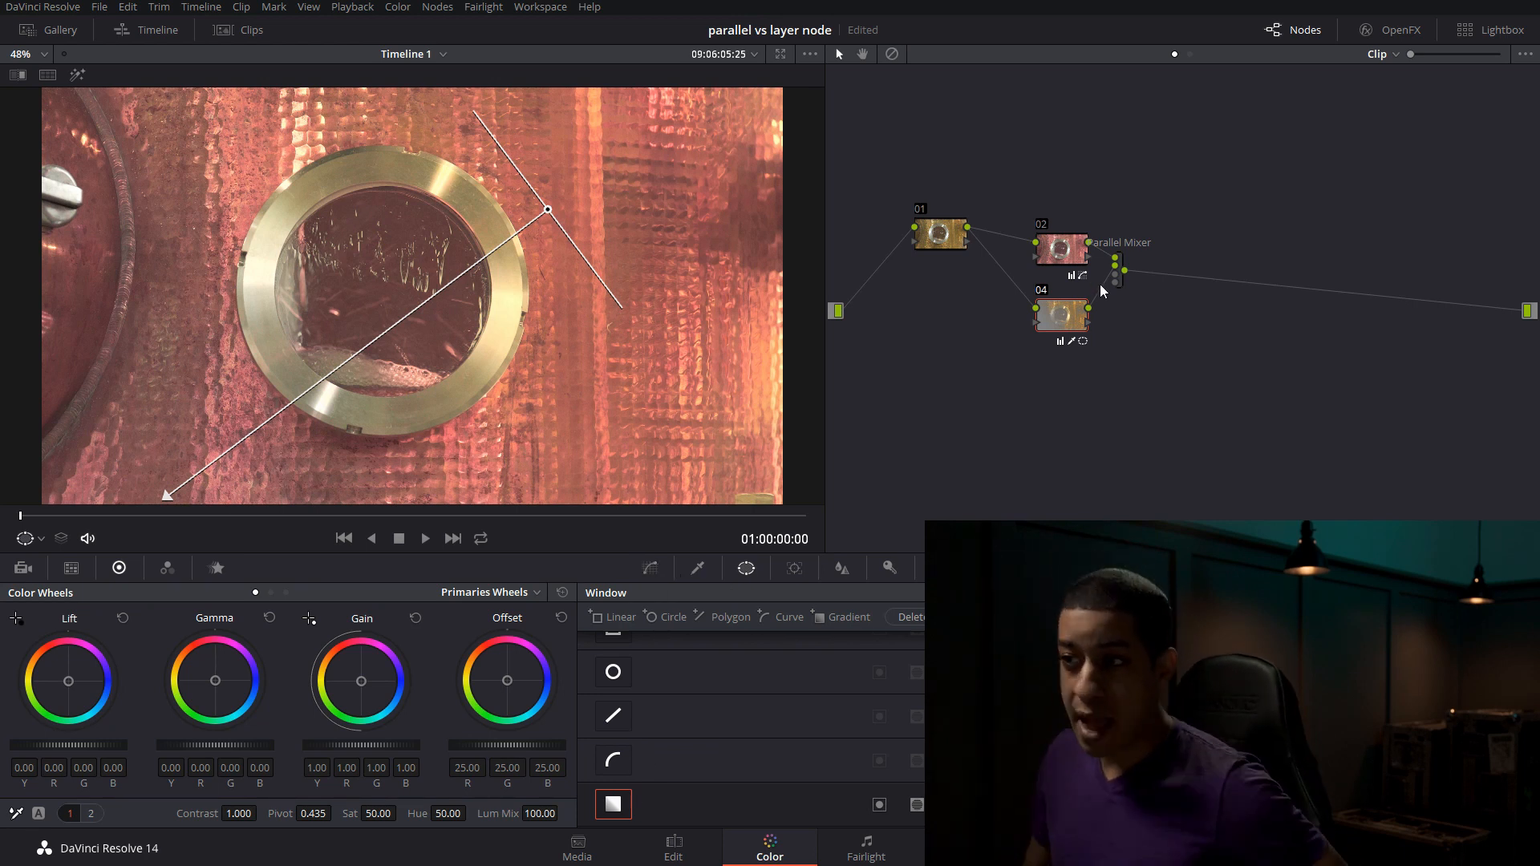
left_click_drag(1123, 270, 1185, 267)
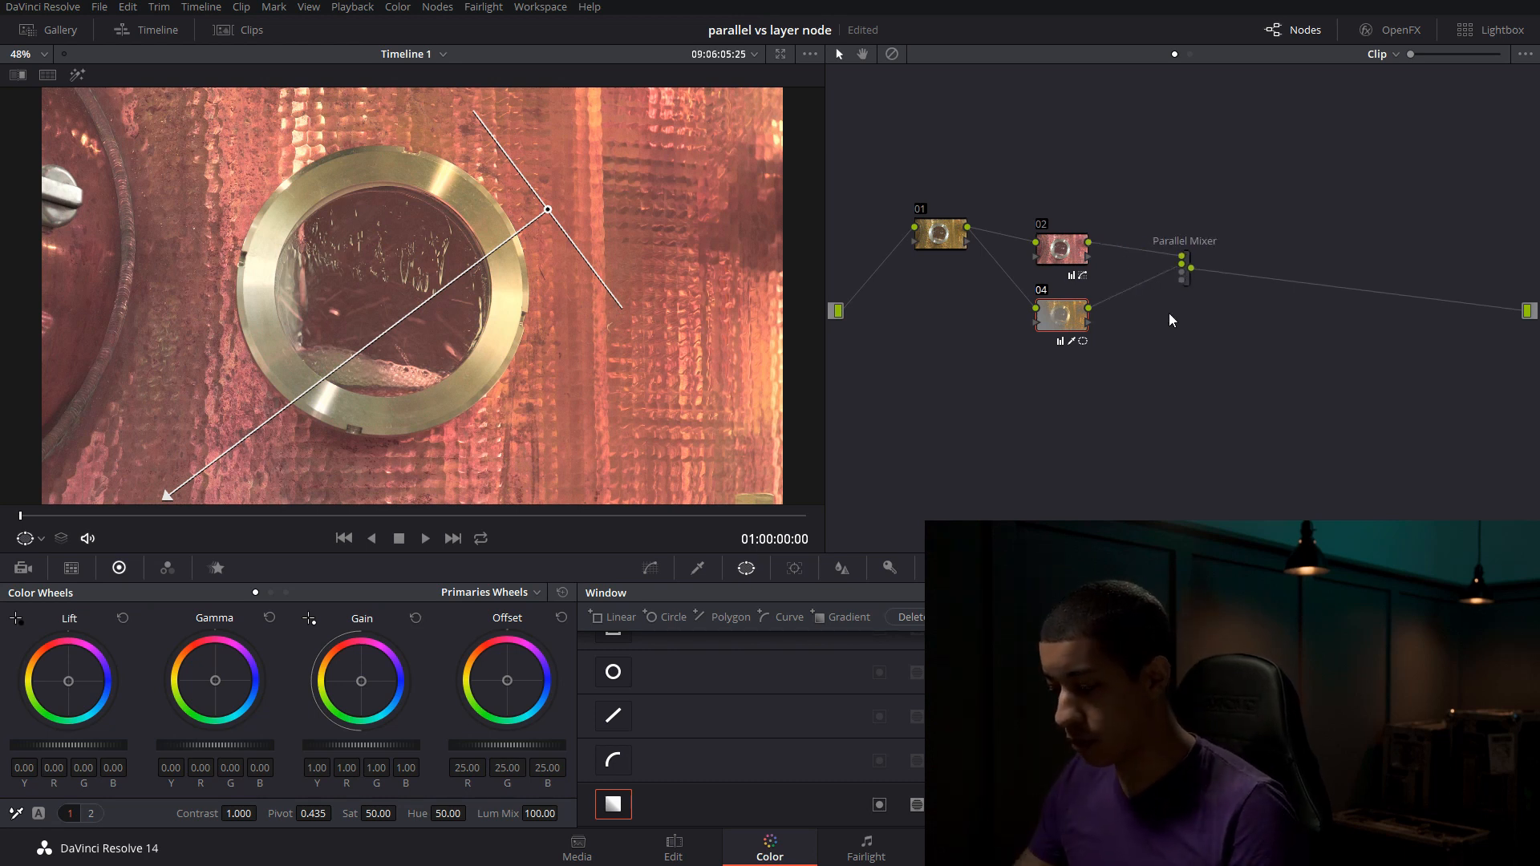
On the next clip, build nodes 01 and 02 in series and add another node parallel to the teal second node.
key("Down")
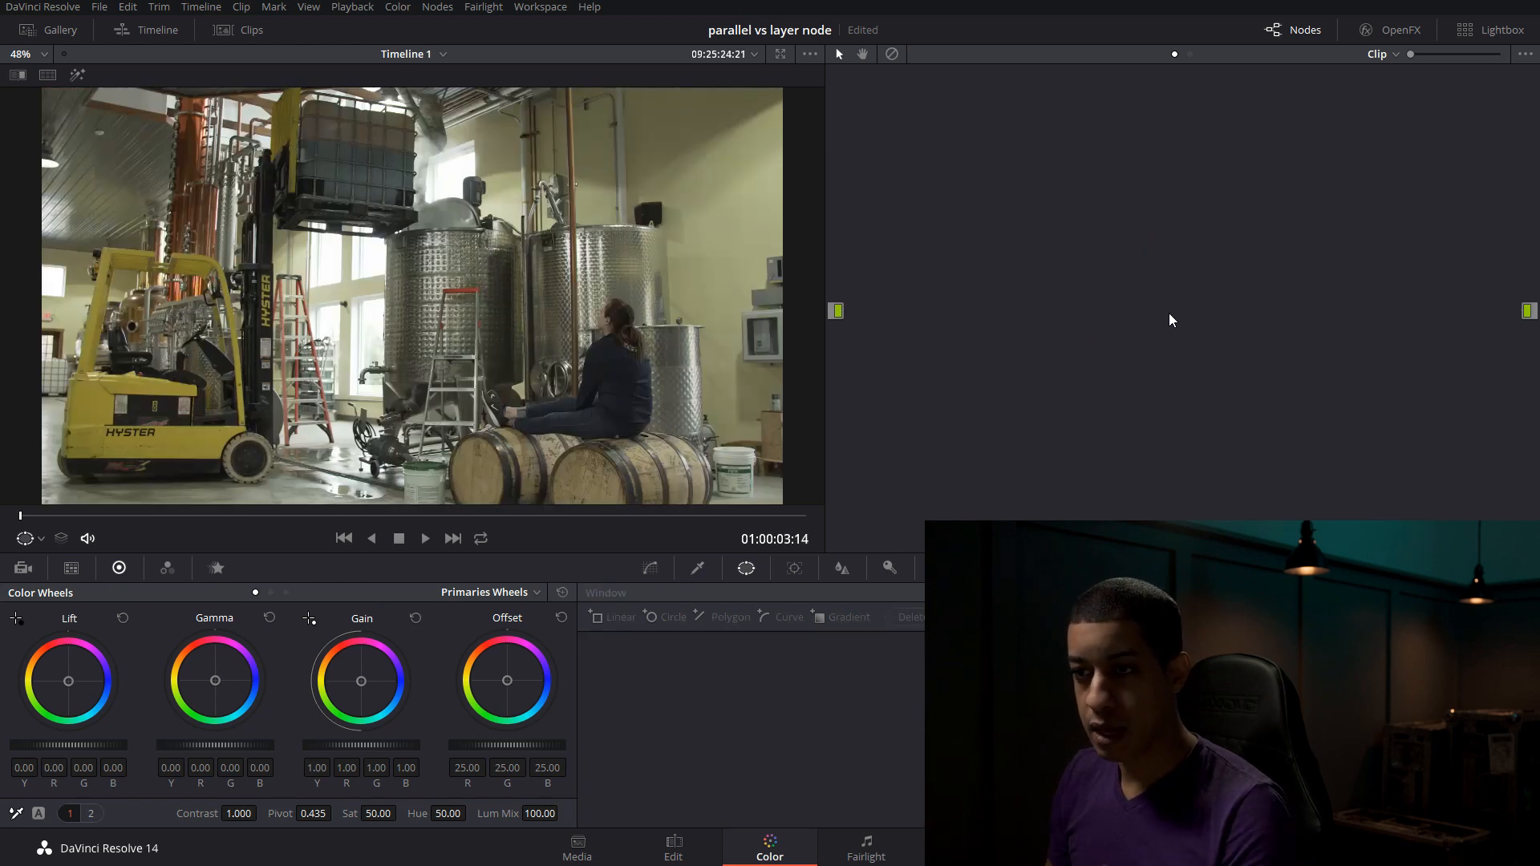
key("alt+s")
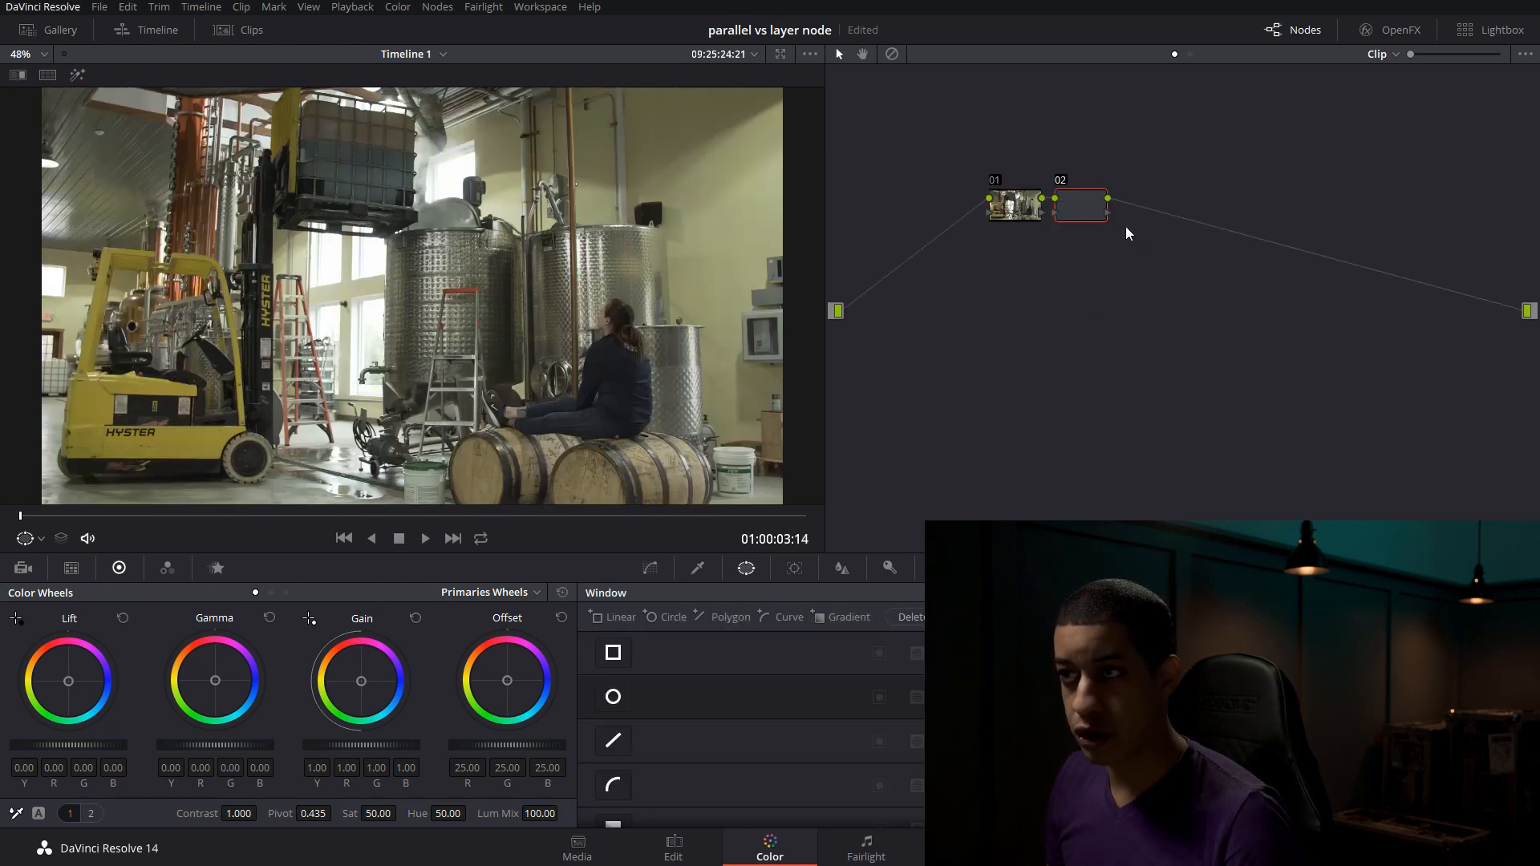
left_click_drag(1091, 210, 1107, 212)
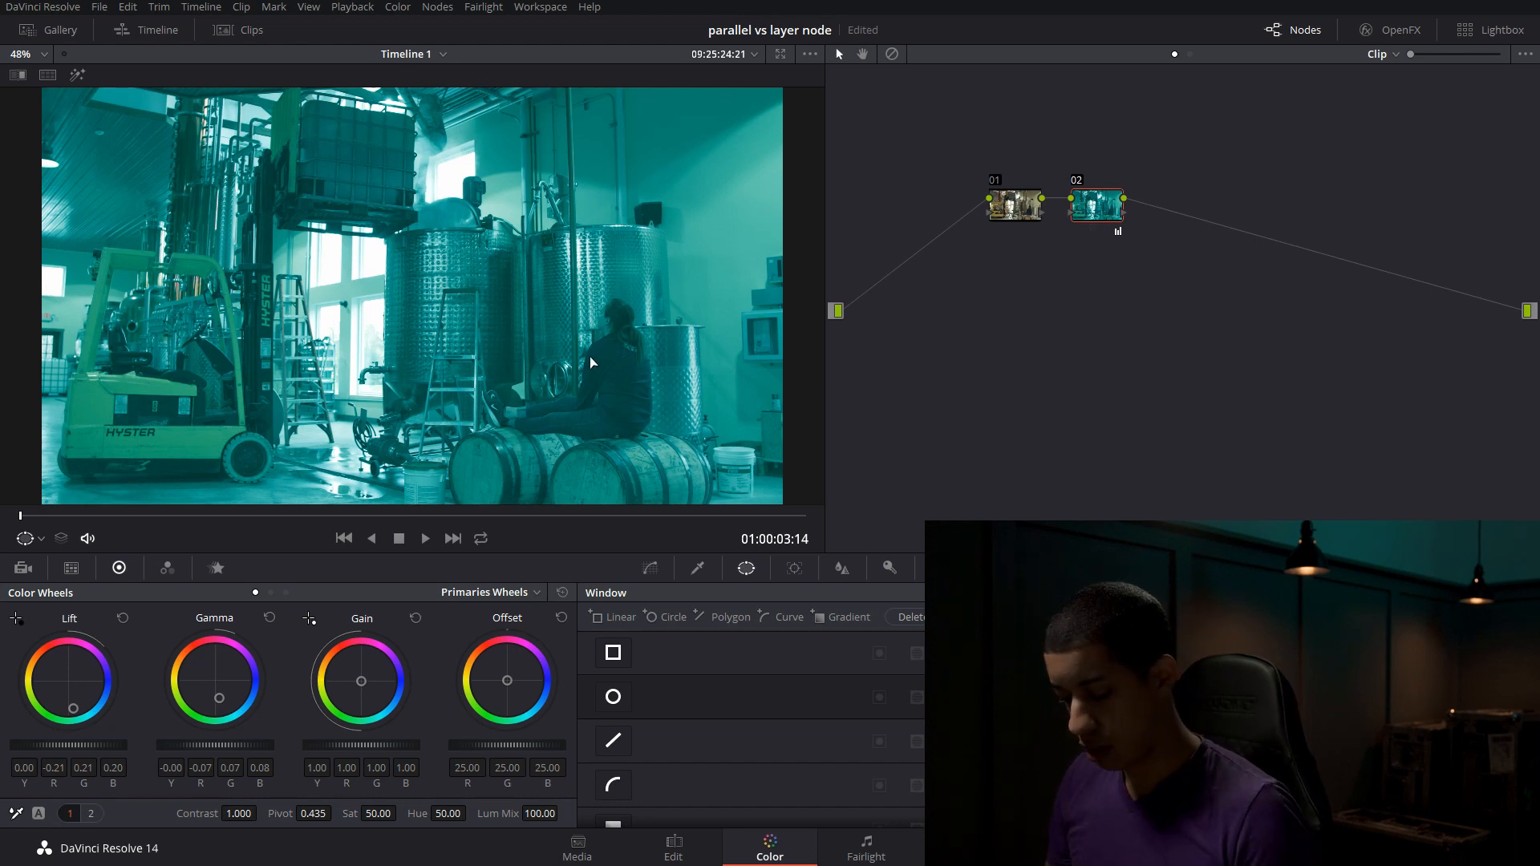
key("alt+p")
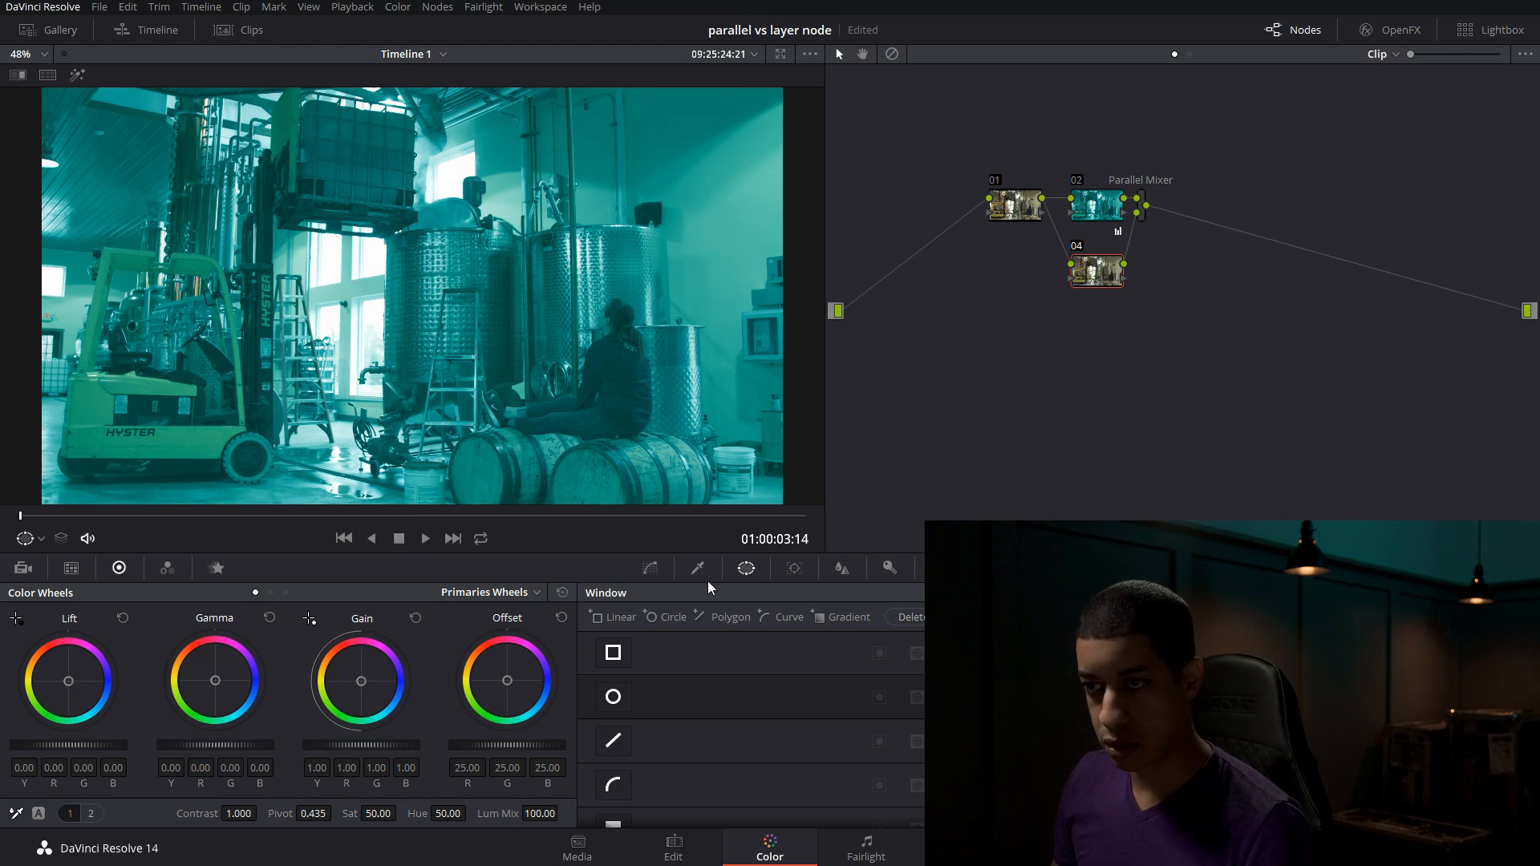
Try isolating the seated woman's face on parallel node 04 with a sampled qualifier, and reset that node's grade.
left_click(697, 568)
scroll(539, 358, "up", 6)
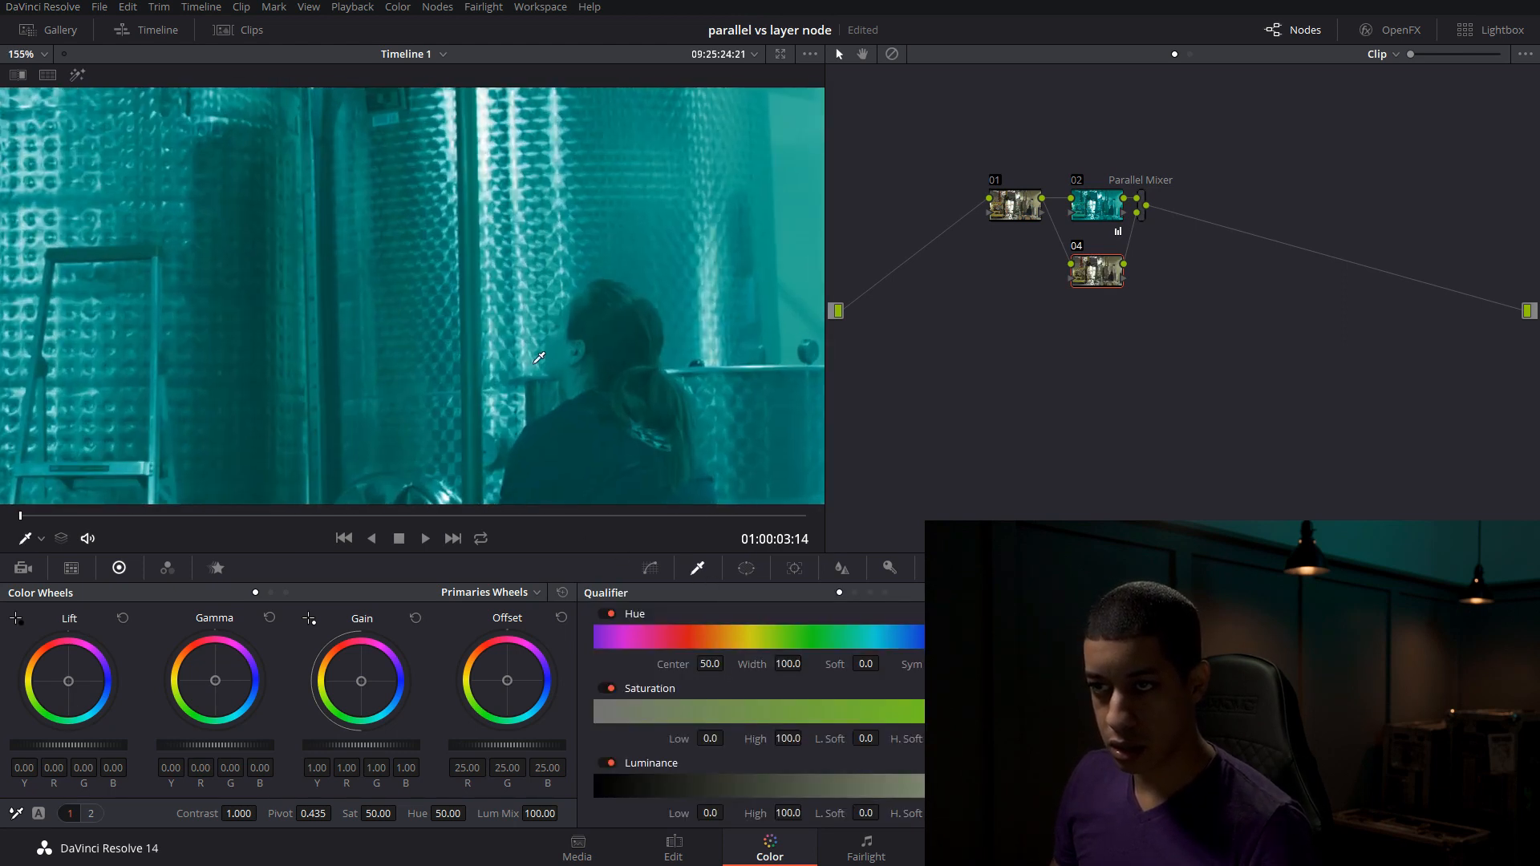
left_click(563, 345)
scroll(602, 351, "down", 6)
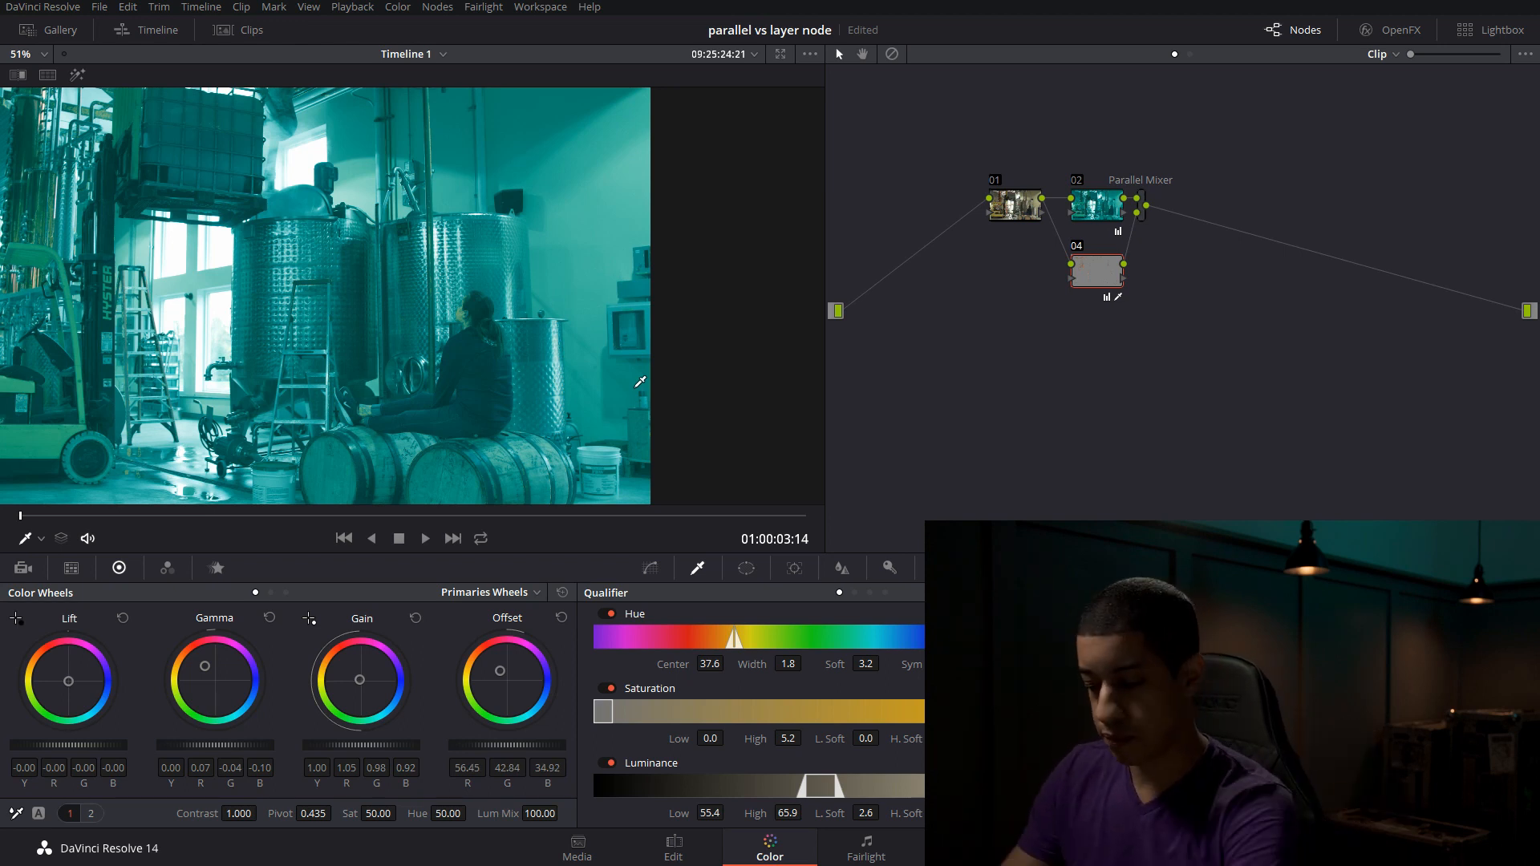
key("ctrl+z")
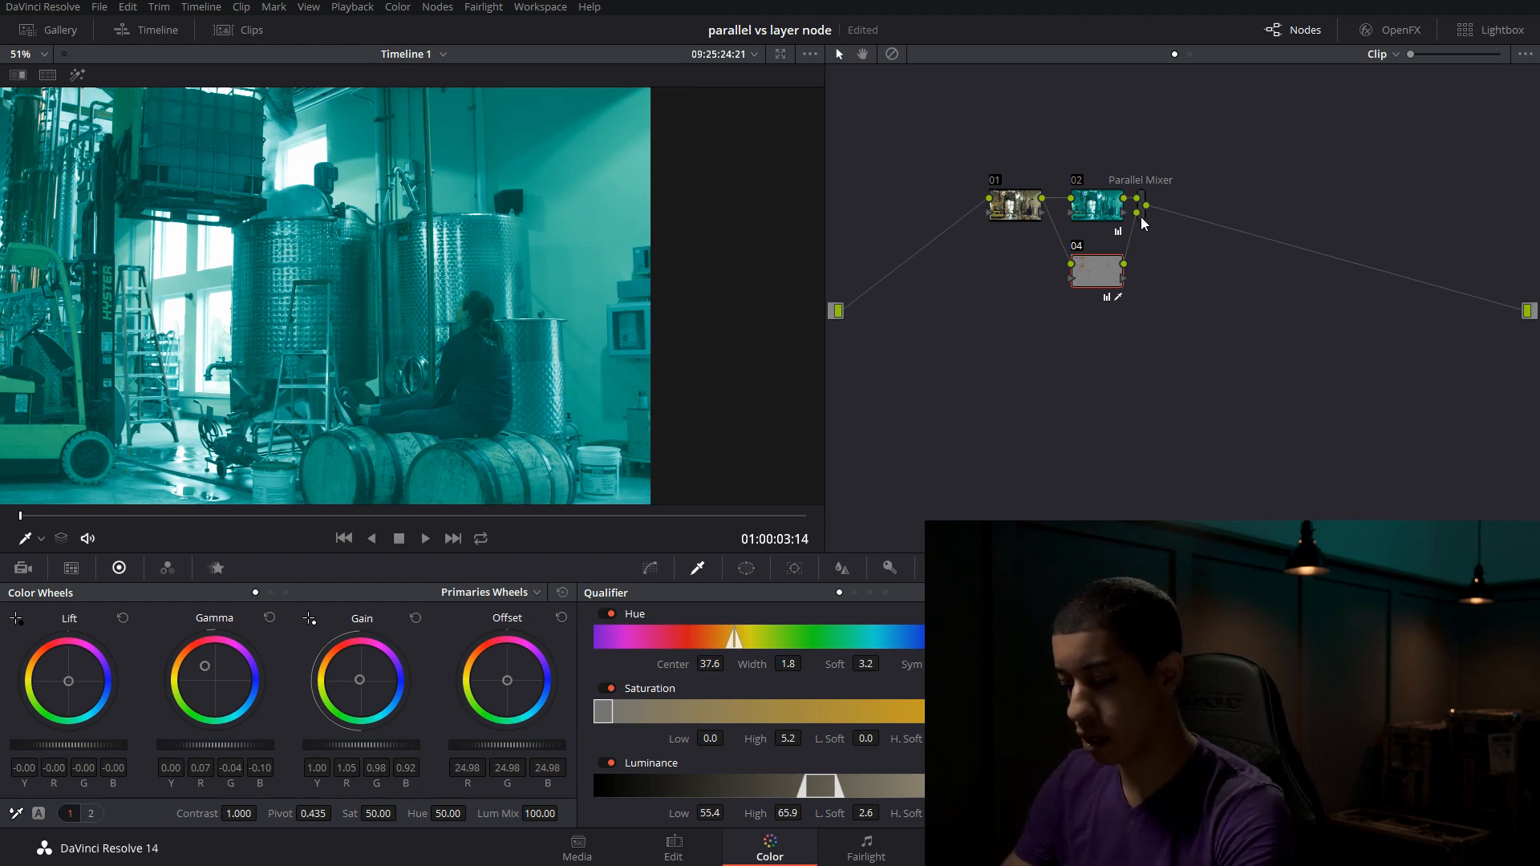
key("shift+Home")
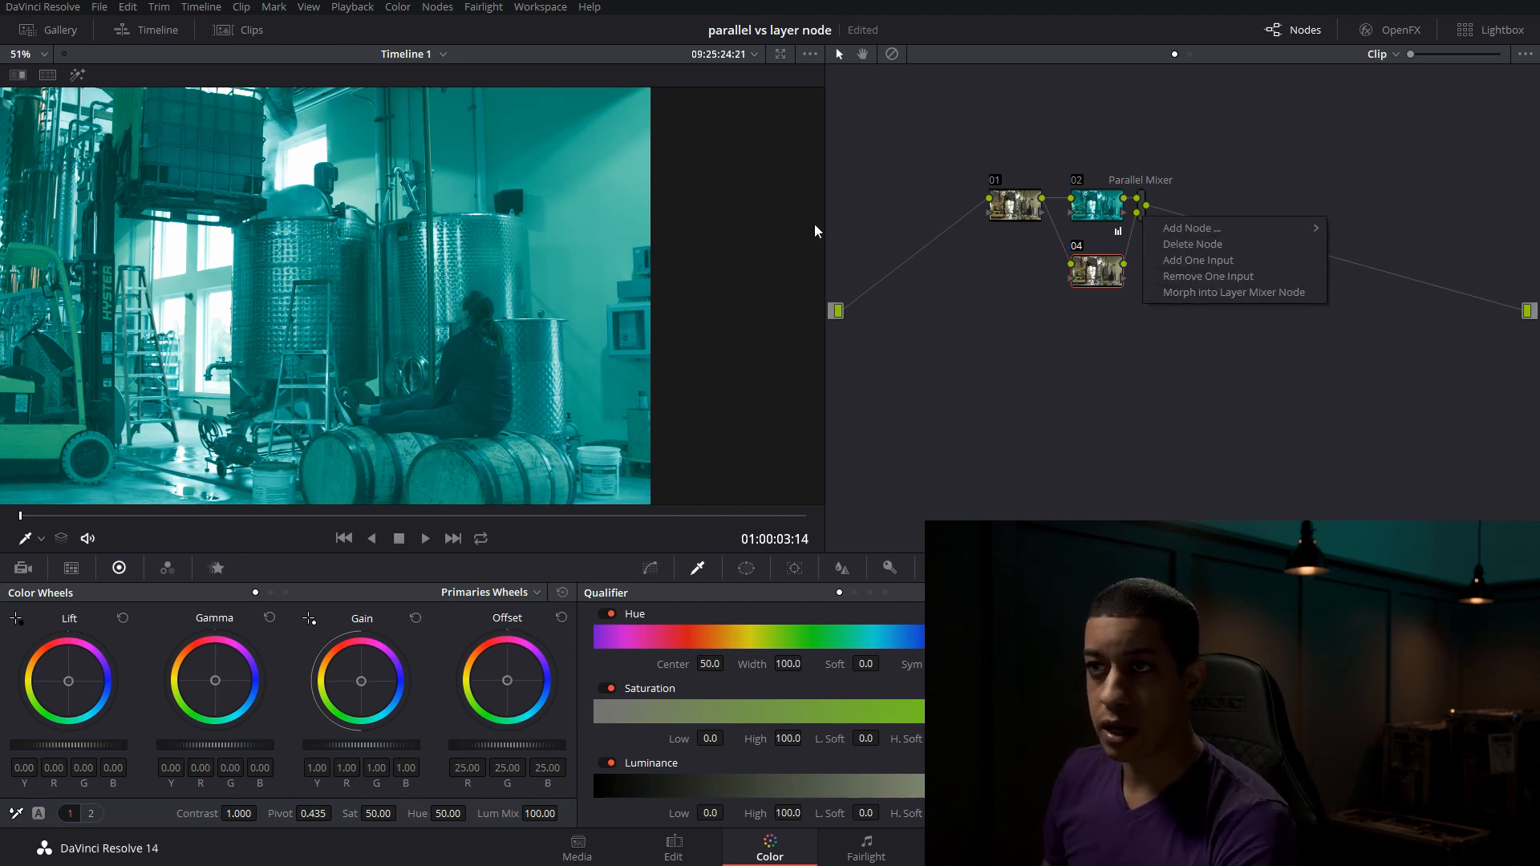
Morph the Parallel Mixer into a Layer Mixer and spread it and nodes 02 and 03 apart.
left_click(1151, 205)
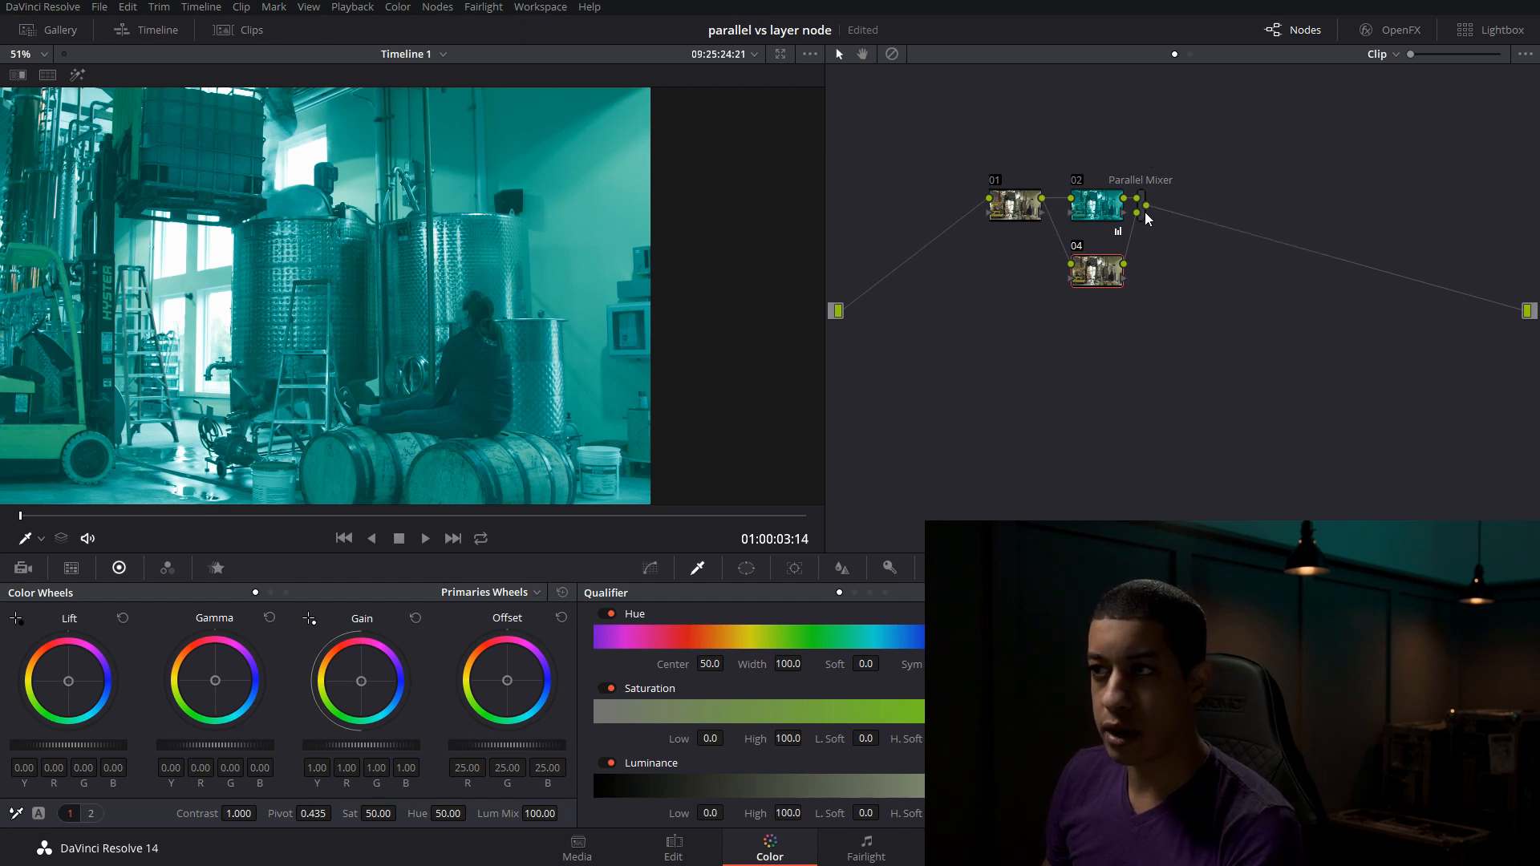
left_click(1146, 214)
right_click(1146, 221)
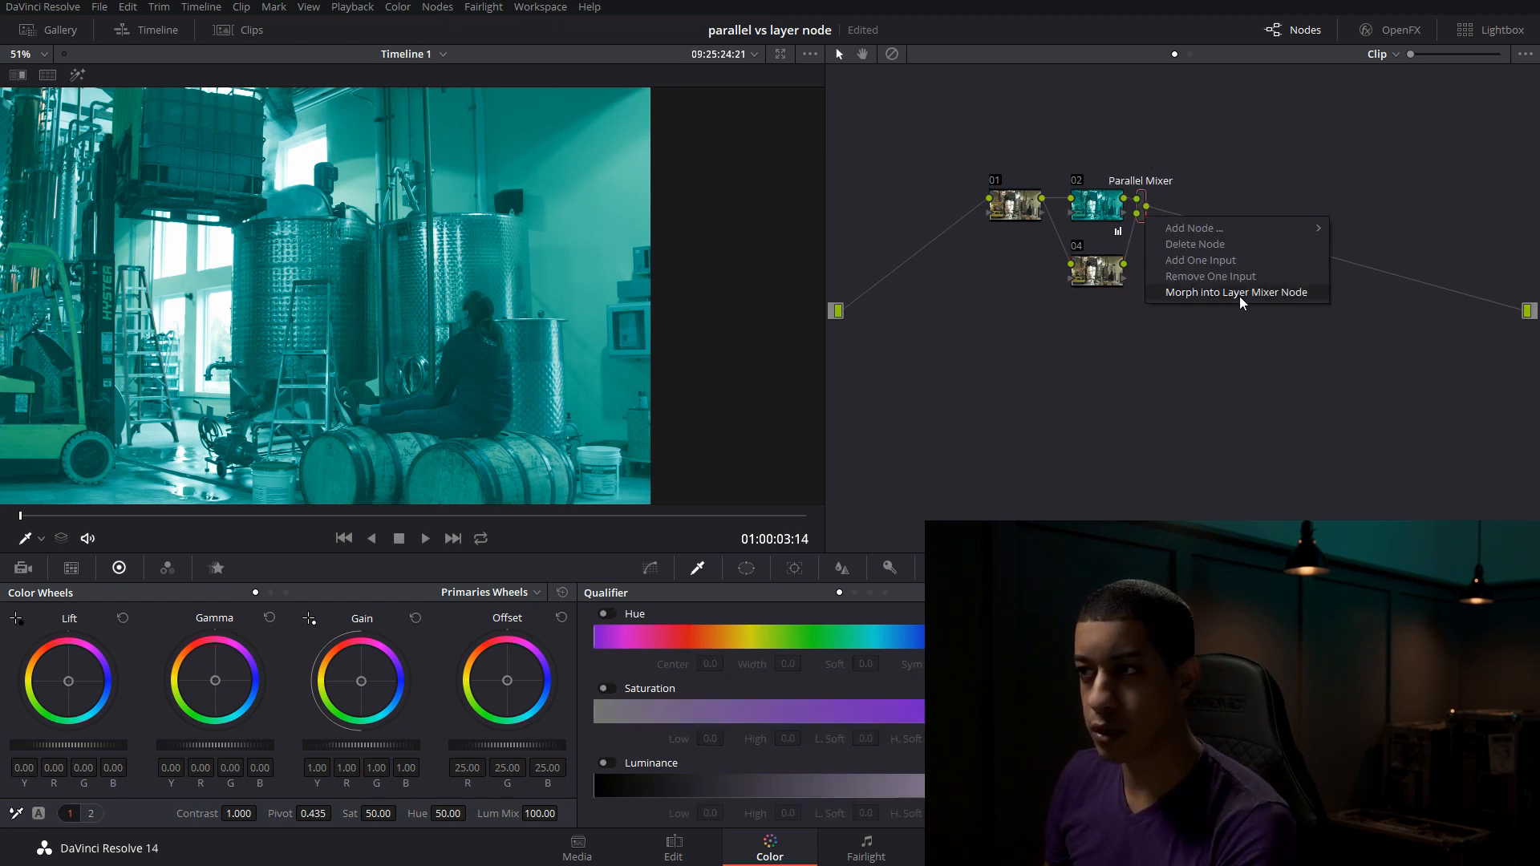
left_click(1236, 293)
left_click_drag(1146, 216, 1217, 237)
left_click(1091, 211)
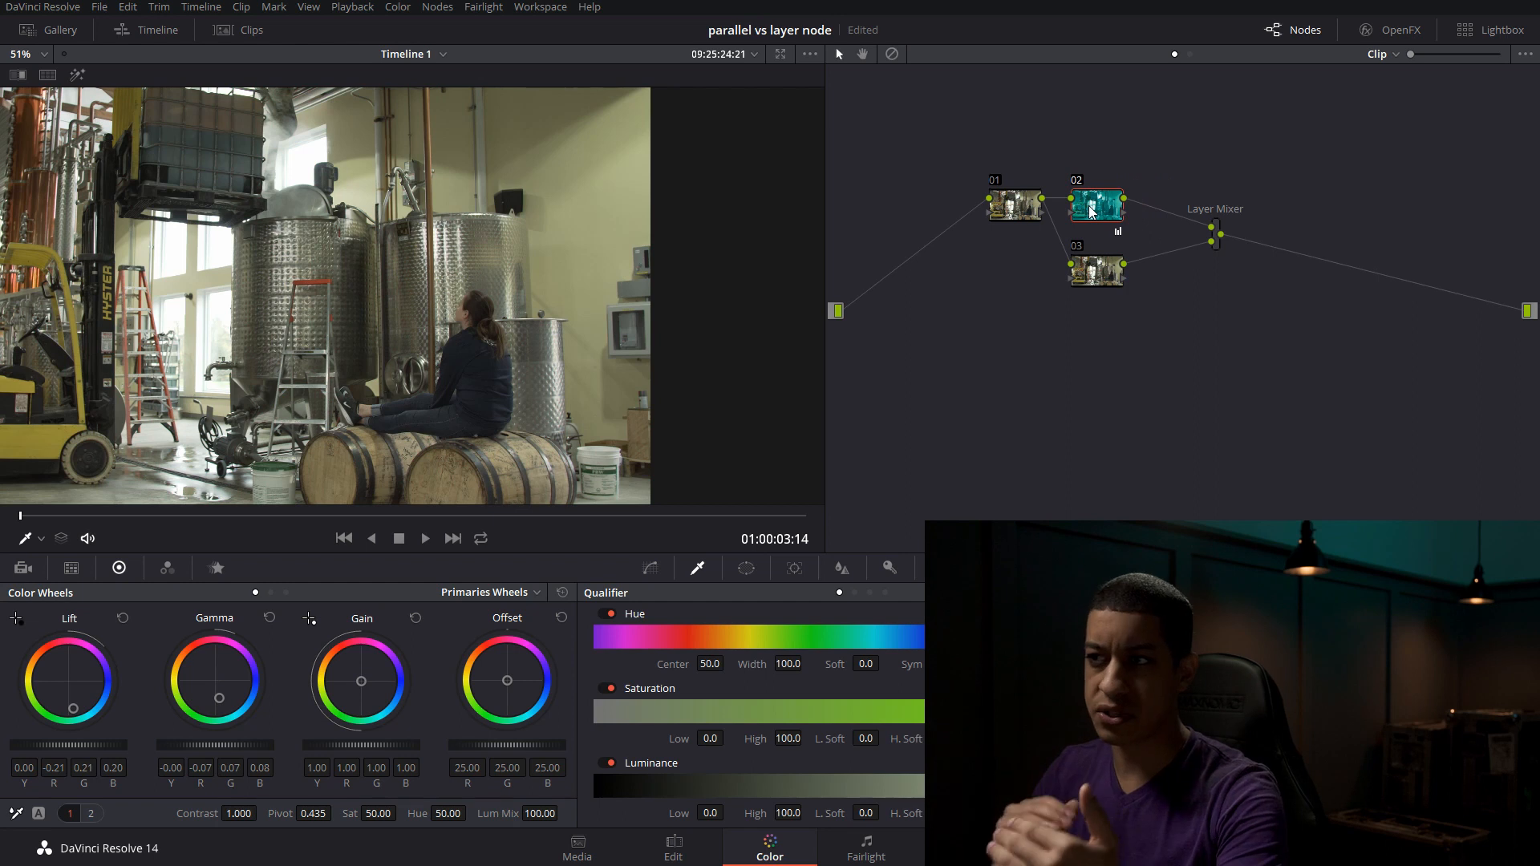
left_click_drag(1090, 211, 1089, 203)
mouse_move(1108, 275)
left_mouse_down()
mouse_move(1094, 271)
mouse_move(1110, 272)
left_mouse_up()
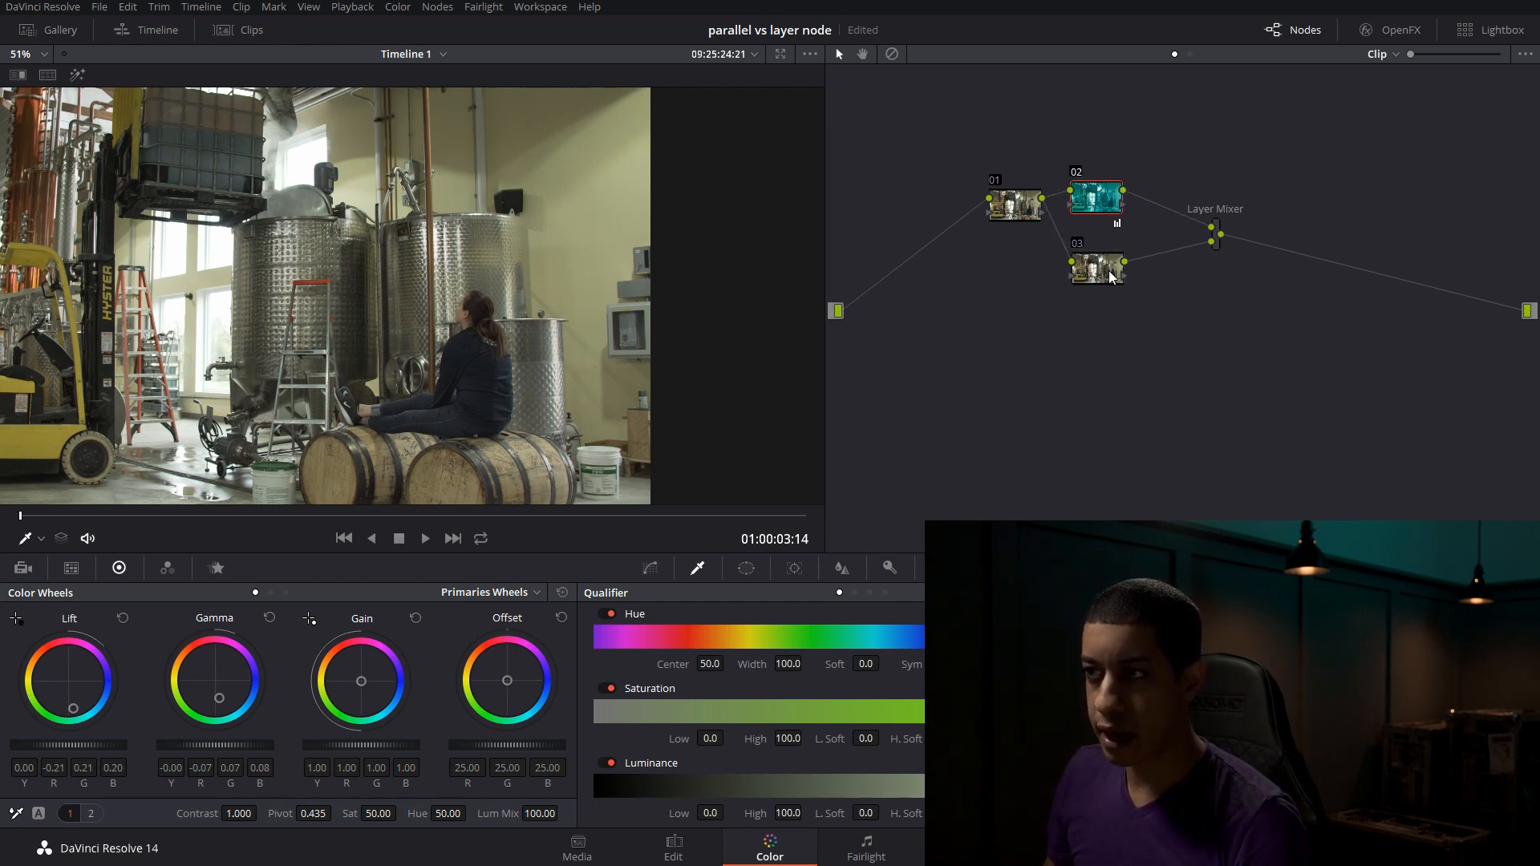
Try adding two more layers below node 03, and delete both added nodes.
key("alt+p")
key("alt+p")
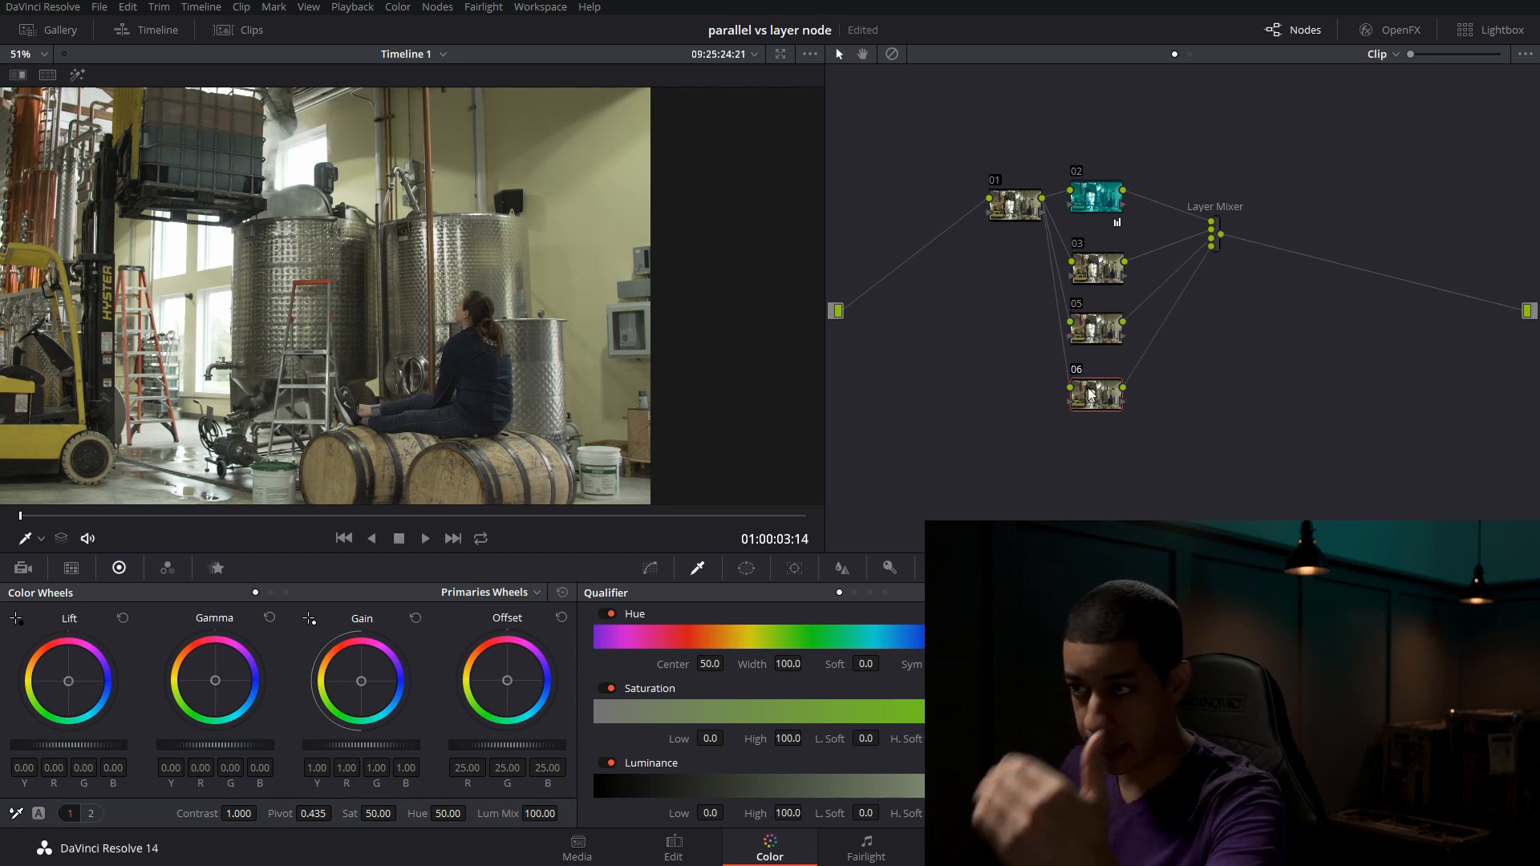
key("Delete")
key("Delete")
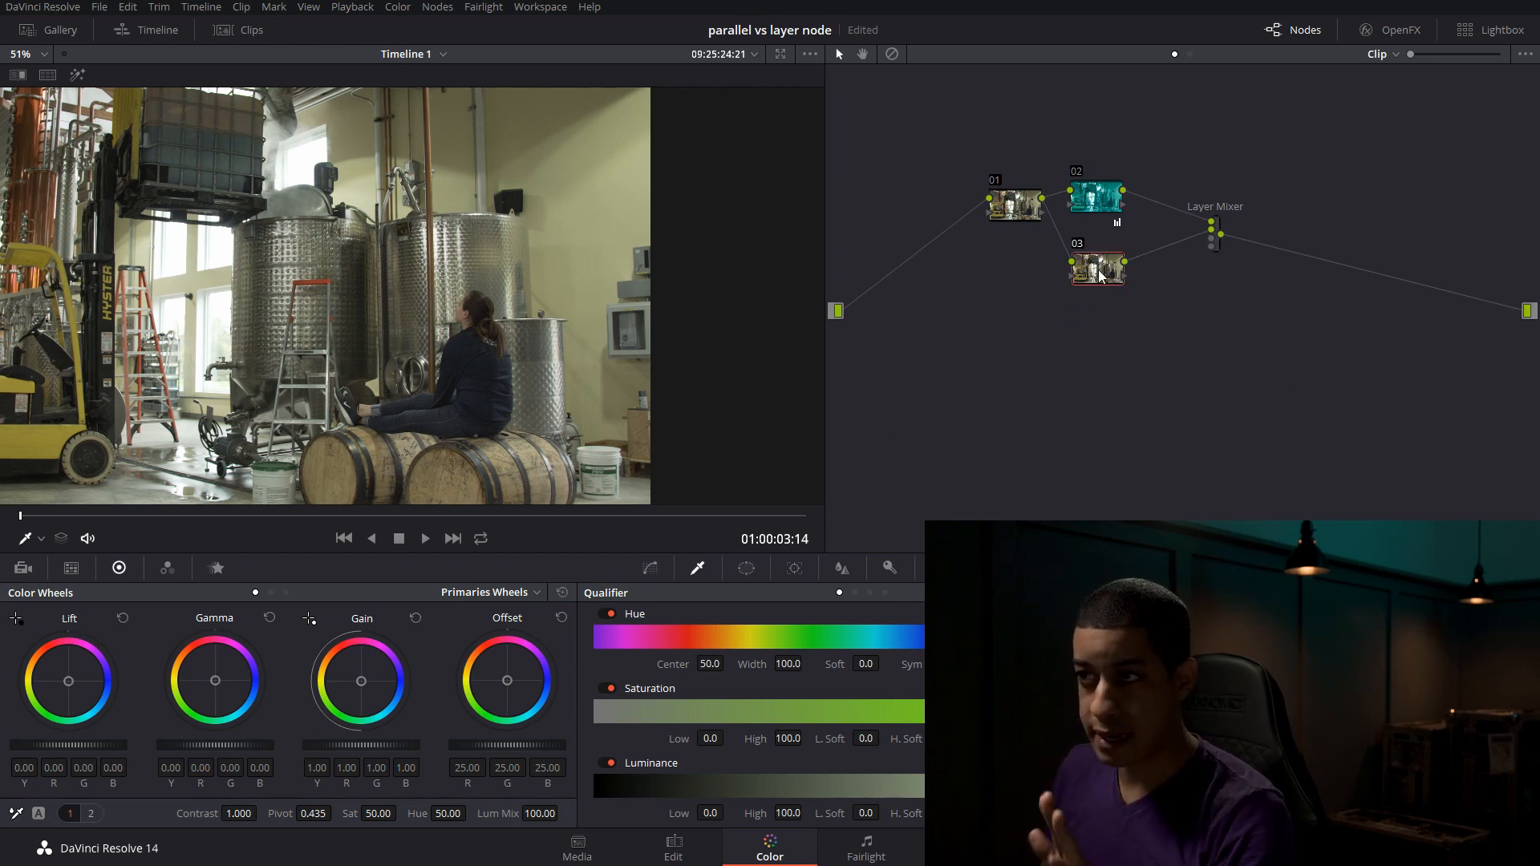
Rearrange the graph with node 03 lower and nearer node 01 and node 02 nearer the Layer Mixer, and select node 02.
left_click_drag(1099, 270, 1093, 289)
left_click_drag(1107, 200, 1083, 204)
left_click_drag(1097, 291, 1076, 280)
left_click_drag(1068, 195, 1126, 194)
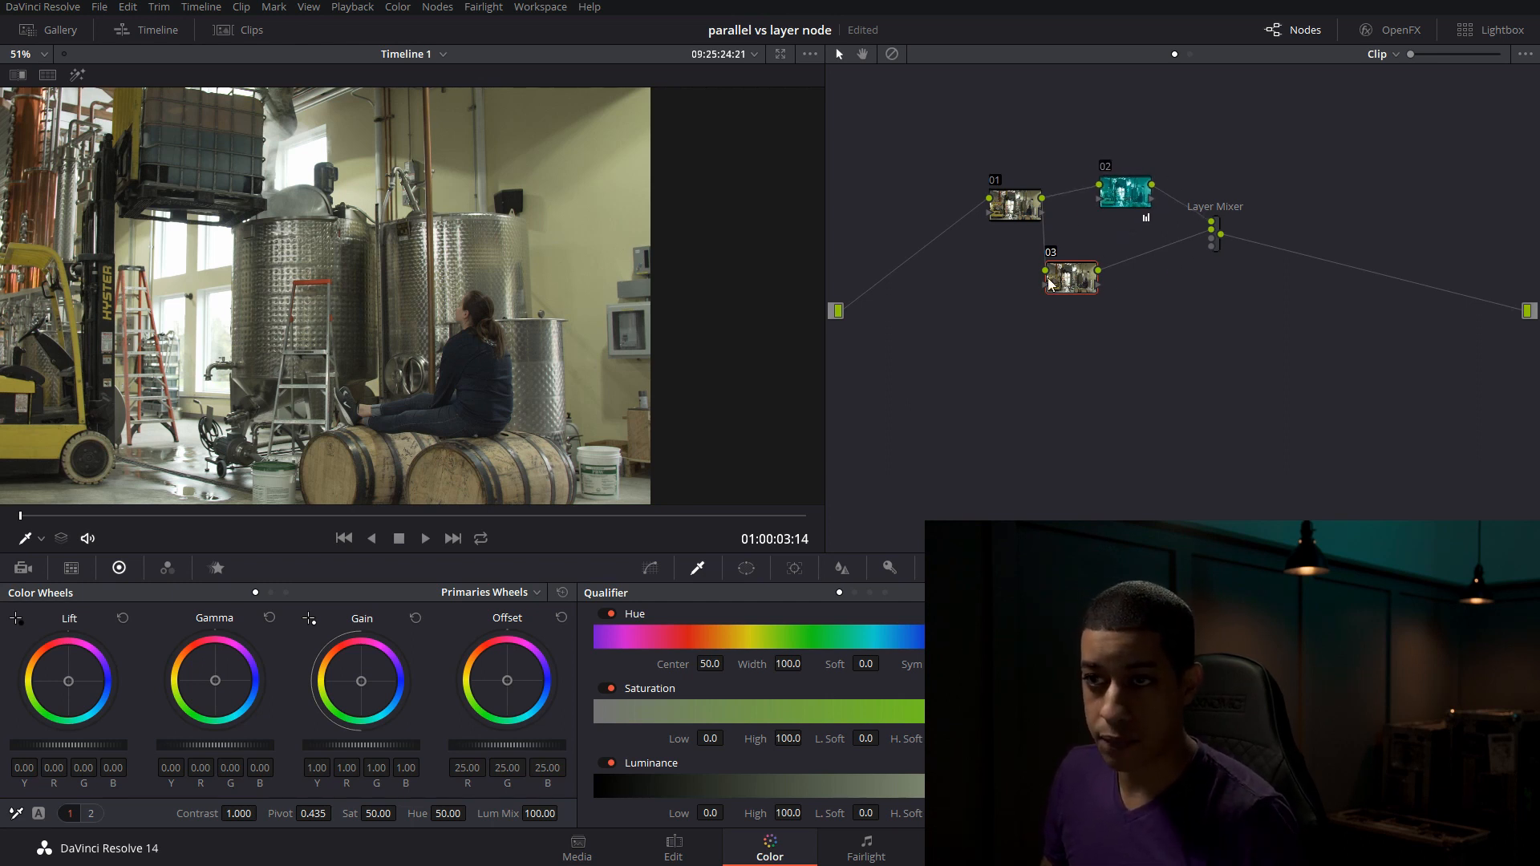
left_click(1131, 197)
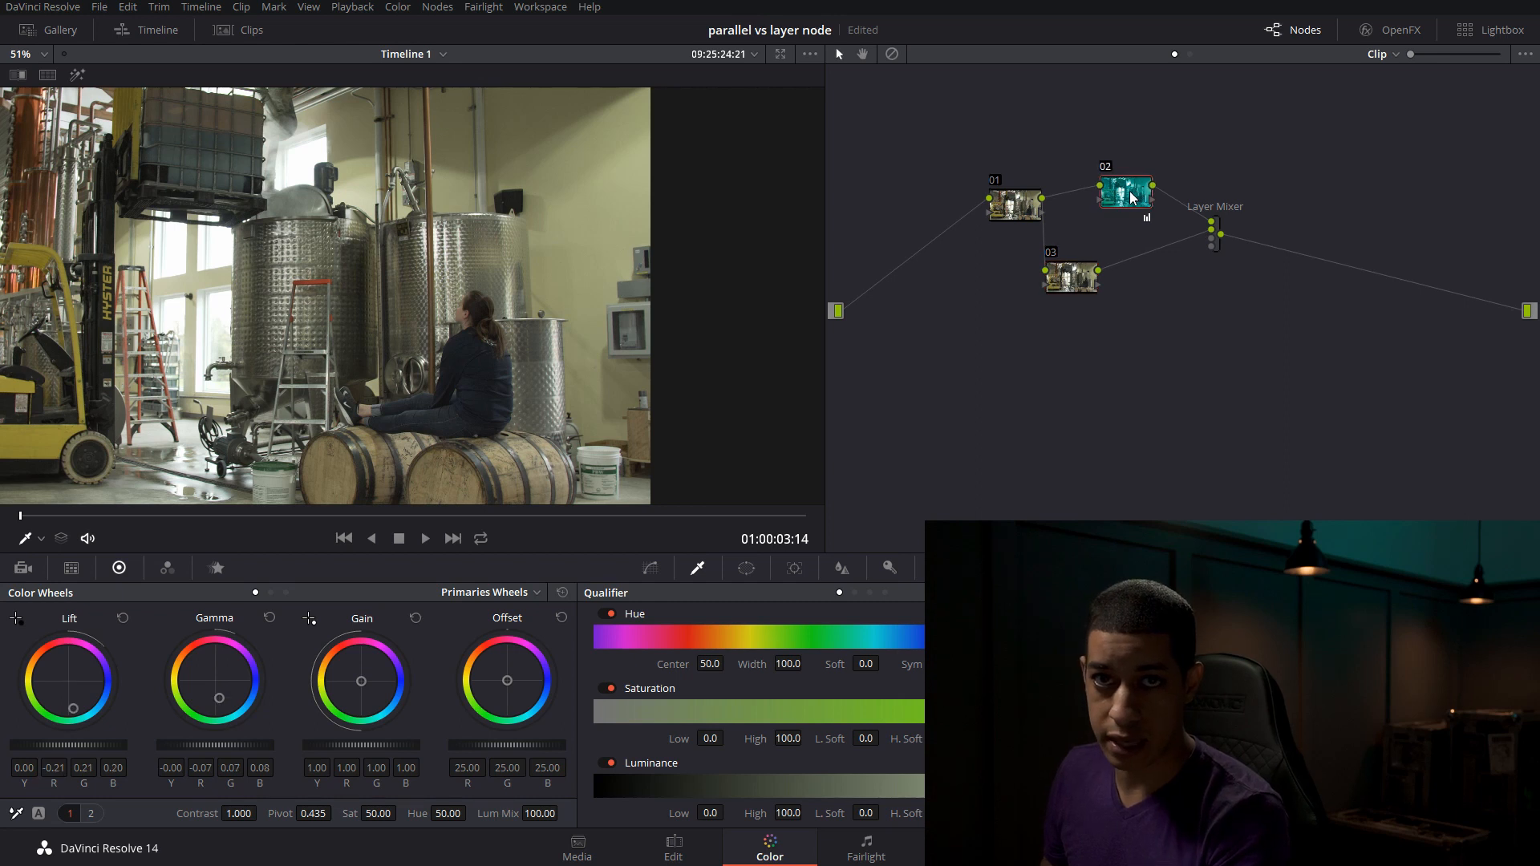
Place node 03 beneath node 02, try a lower key output on node 03, and restore the default.
left_click_drag(1085, 277, 1122, 267)
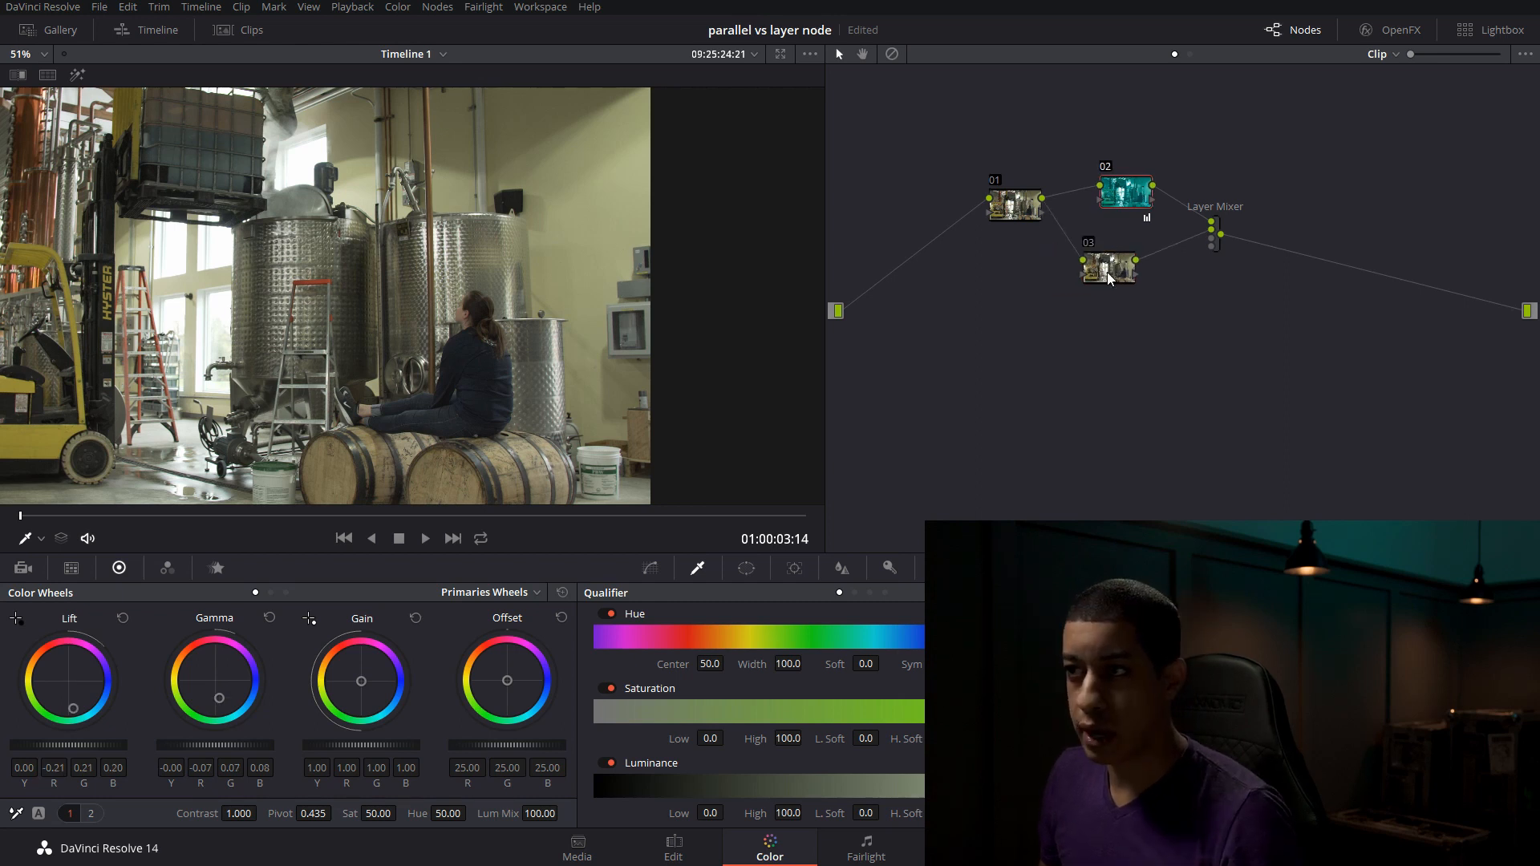
left_click(890, 568)
left_click_drag(1035, 699, 1015, 699)
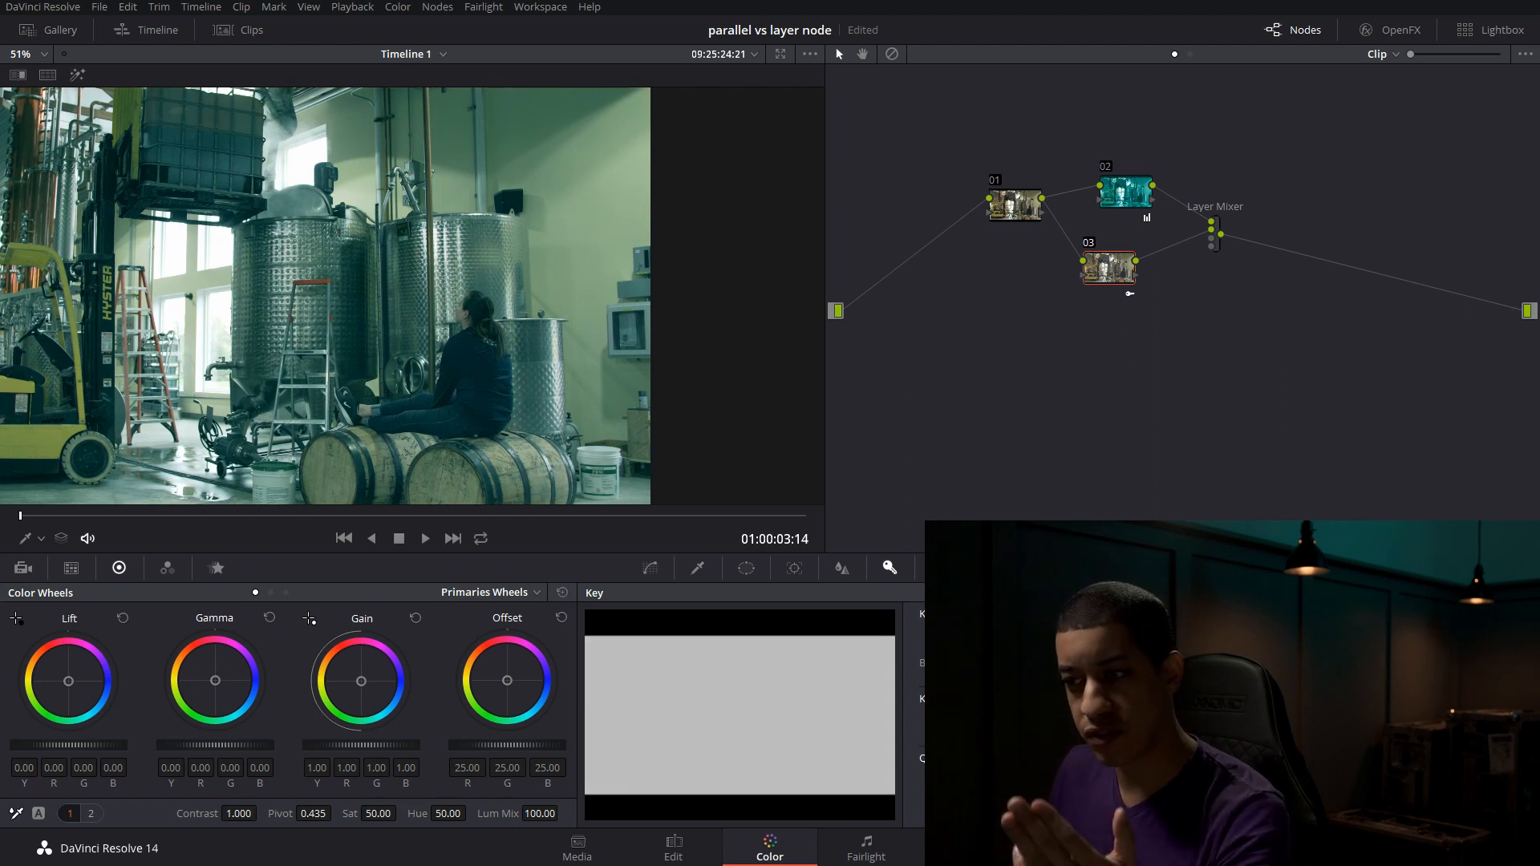
double_click(928, 711)
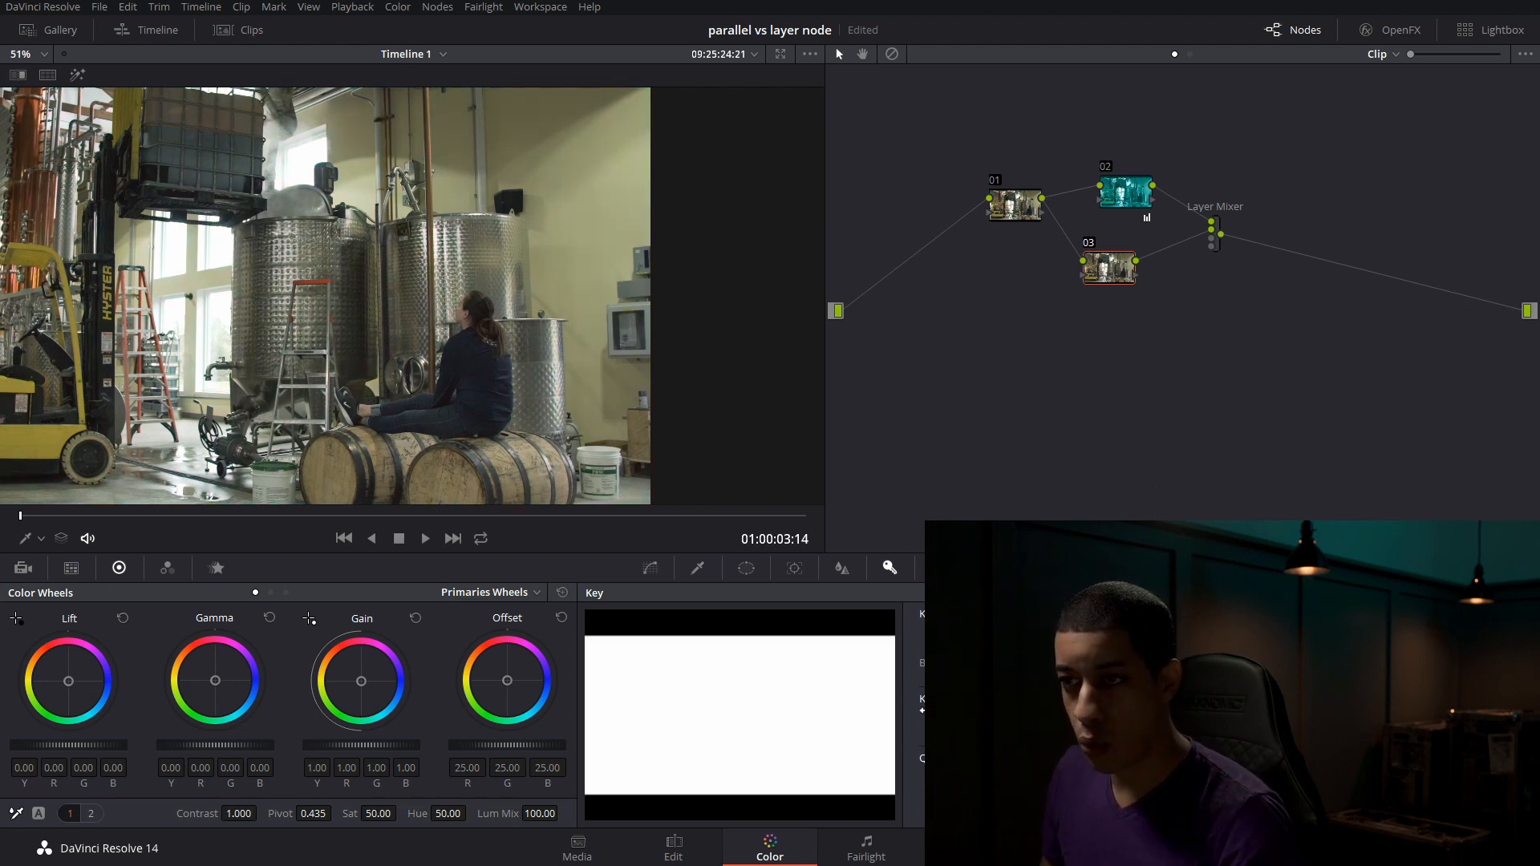
Sample the seated woman's face with the qualifier on node 03 to isolate her skin tones.
left_click(696, 567)
scroll(541, 282, "up", 6)
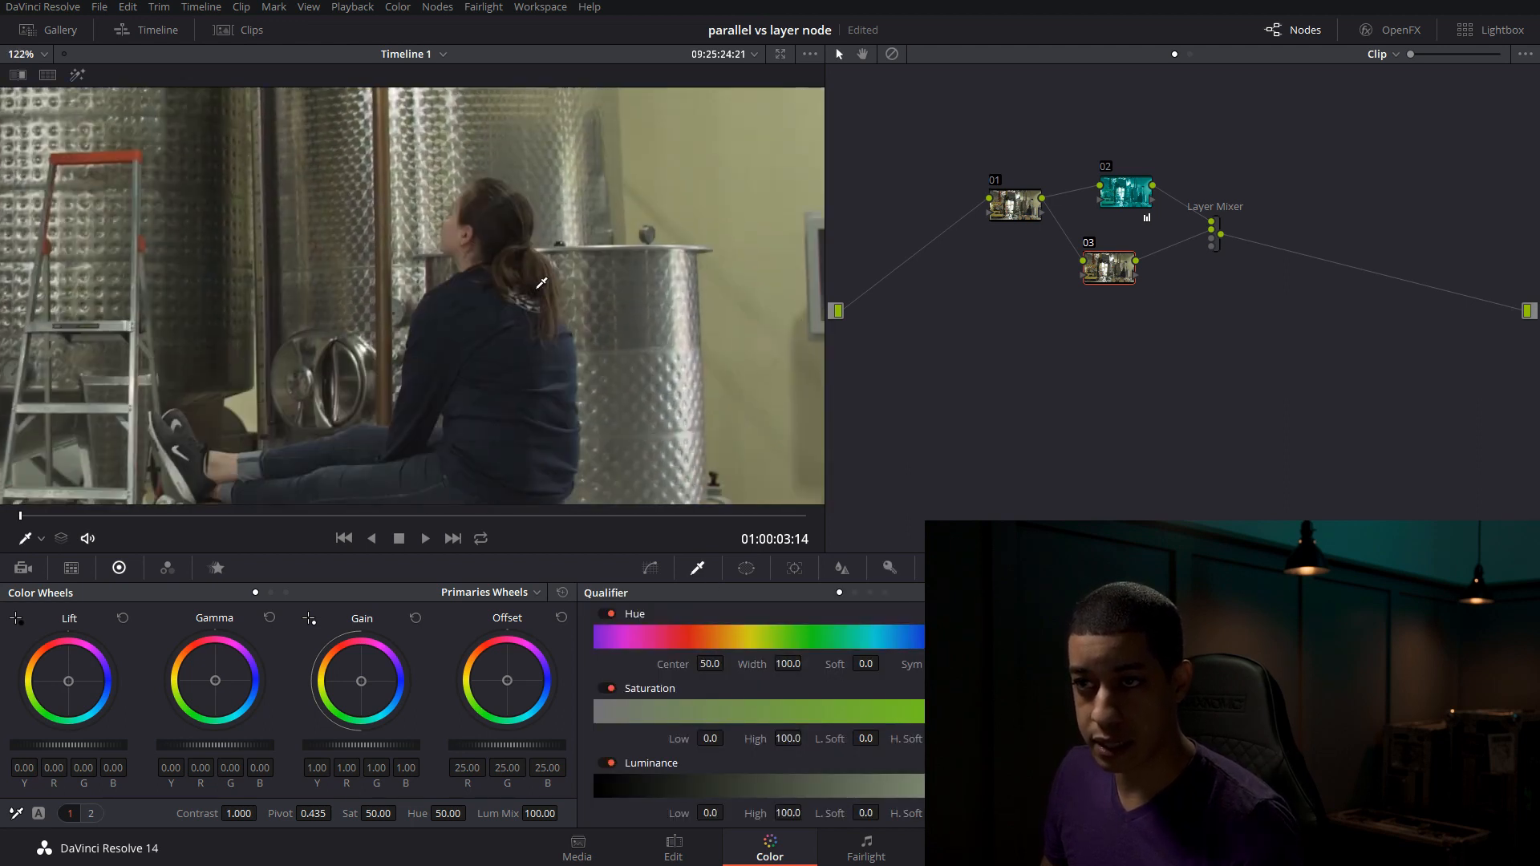
scroll(542, 282, "up", 5)
left_click(474, 209)
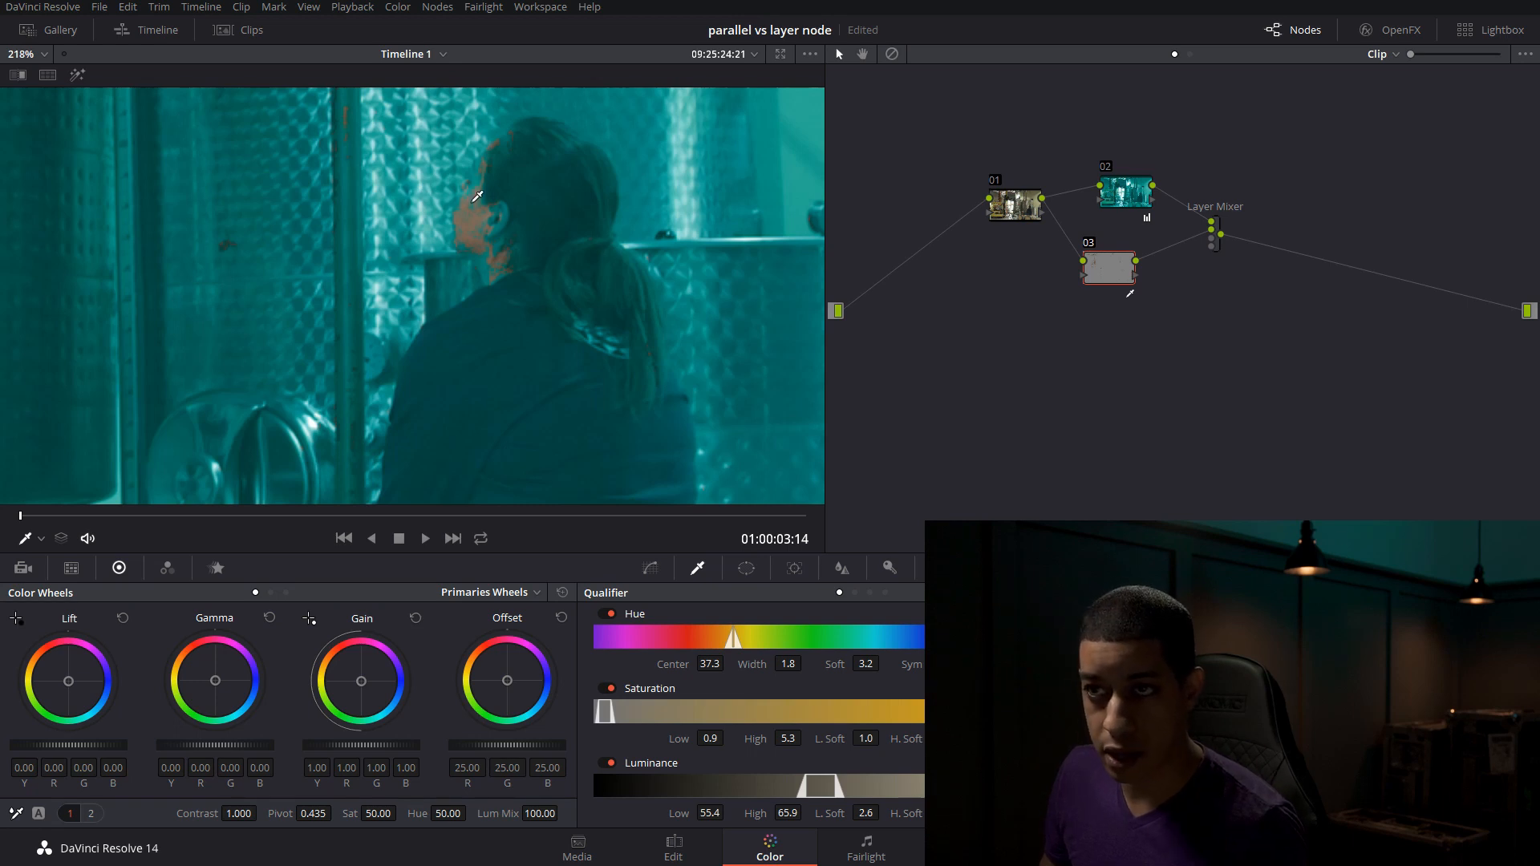
scroll(481, 191, "up", 4)
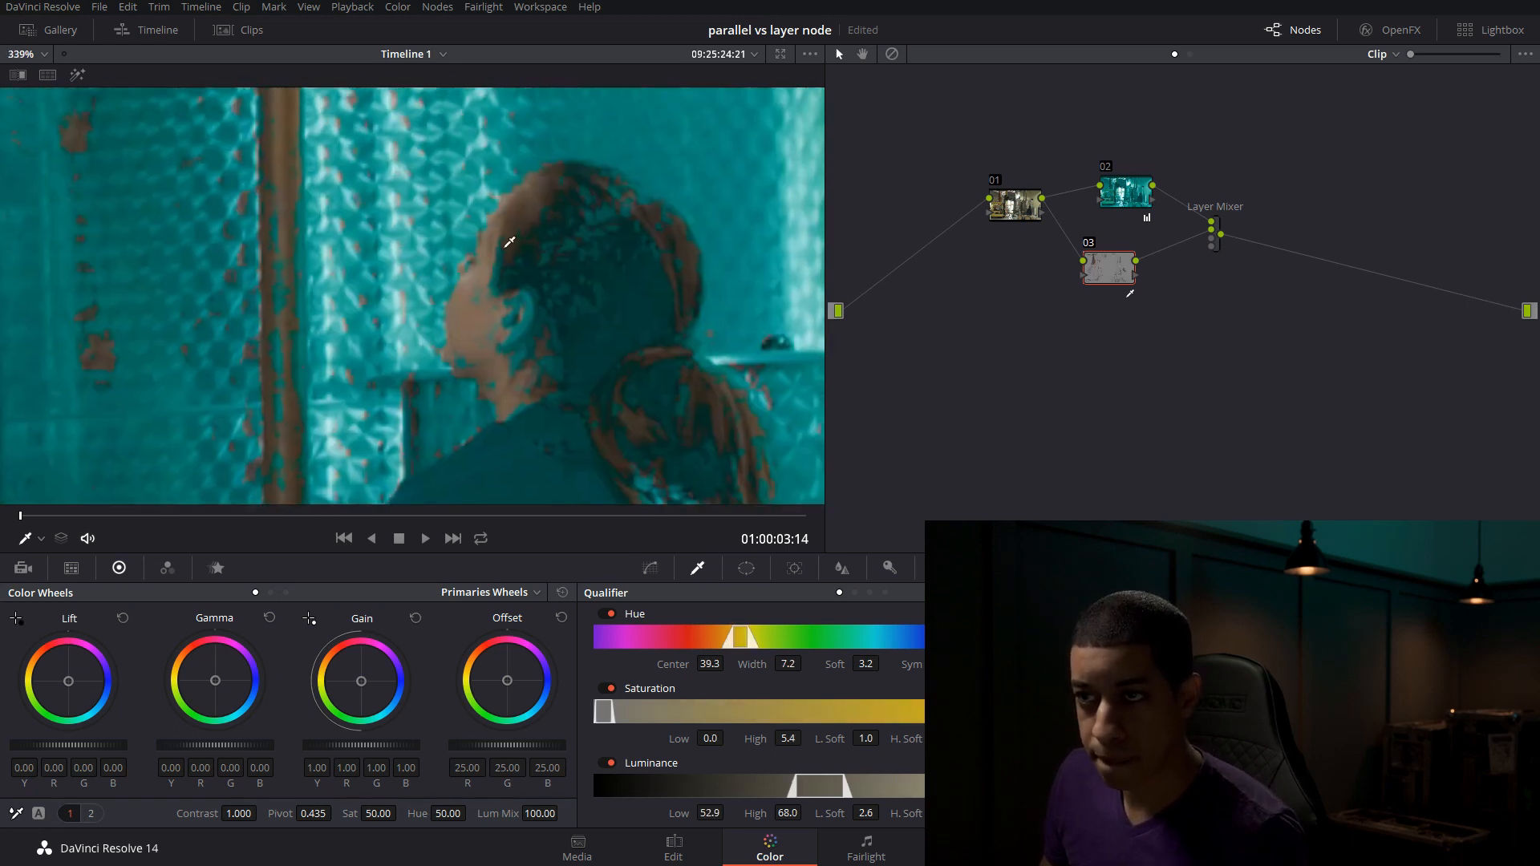
Extend node 03's qualifier to the woman's hair and ear, widening the hue width to about 12.3 and saturation high to 9.3.
left_click(615, 265)
left_click_drag(615, 266, 597, 229)
left_click_drag(479, 303, 486, 323)
left_click_drag(1123, 714, 1159, 714)
scroll(449, 321, "down", 1)
left_click_drag(792, 665, 857, 665)
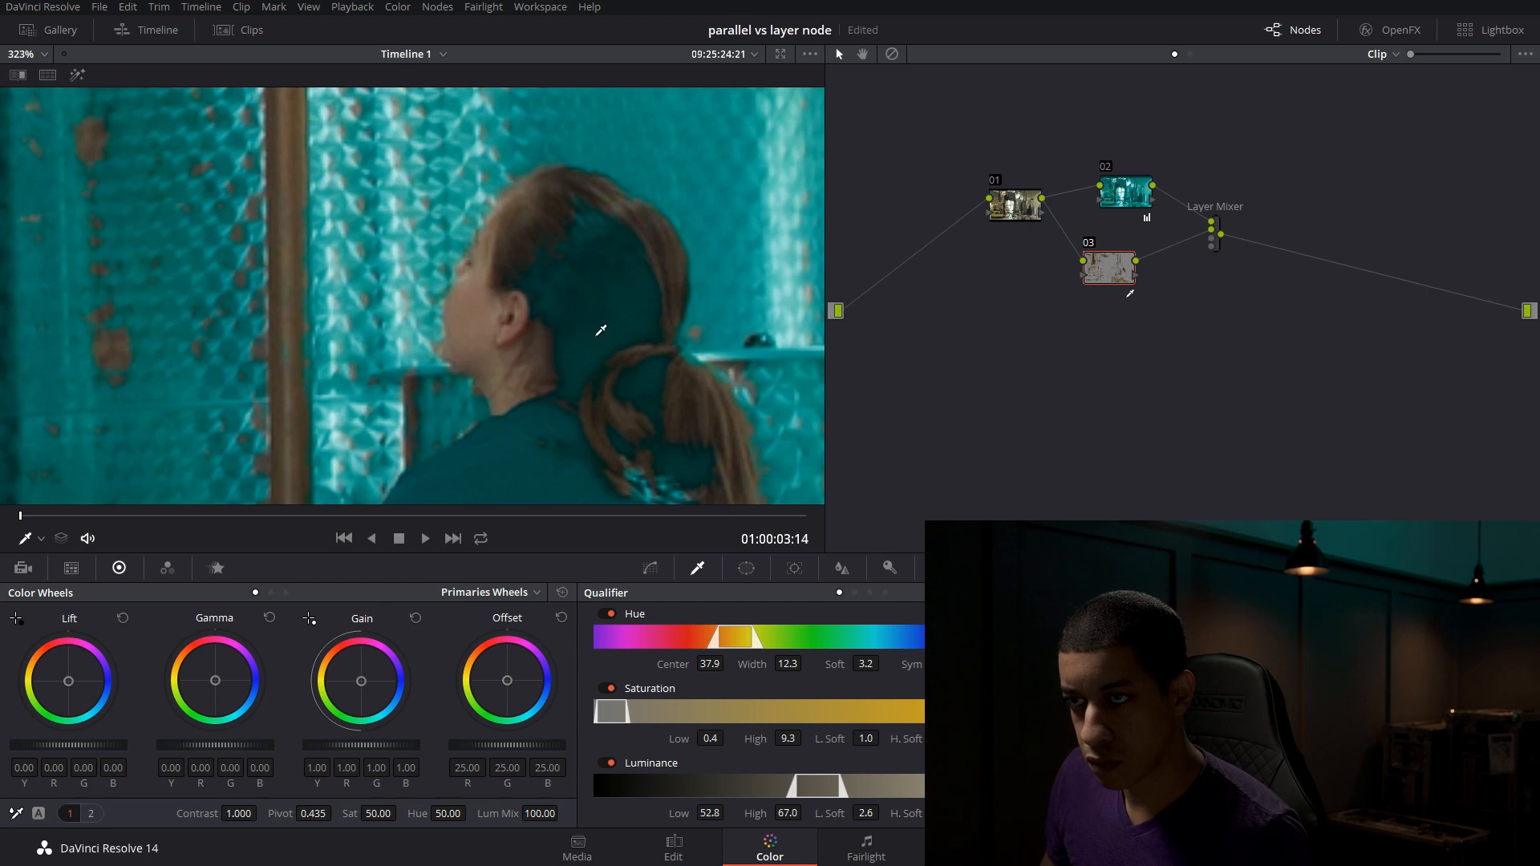
Add a circular window to node 03 and shape it into a tilted ellipse around the woman's head and ponytail.
scroll(608, 345, "down", 3)
scroll(588, 378, "up", 1)
scroll(588, 377, "down", 5)
left_click(746, 568)
left_click(614, 697)
scroll(319, 354, "down", 1)
left_click_drag(166, 250, 445, 291)
left_click_drag(582, 427, 489, 335)
scroll(488, 323, "up", 6)
left_click_drag(662, 286, 601, 285)
left_click_drag(516, 487, 516, 446)
left_click_drag(515, 285, 516, 296)
Bypass the grades and track the circular window forward through the clip.
left_click(794, 568)
key("shift+d")
left_click(674, 624)
Refit the circular window around the woman's head at the clip's end and track it in reverse to the first frame.
scroll(453, 353, "down", 1)
left_click_drag(402, 195, 378, 199)
left_click_drag(433, 368, 450, 371)
left_click_drag(481, 467, 495, 495)
left_click_drag(491, 428, 504, 441)
left_click_drag(535, 360, 542, 358)
mouse_move(804, 516)
left_mouse_down()
mouse_move(598, 518)
mouse_move(804, 515)
left_mouse_up()
left_click(626, 623)
mouse_move(603, 652)
left_mouse_down()
mouse_move(785, 652)
mouse_move(602, 652)
left_mouse_up()
scroll(451, 485, "down", 6)
Re-enable the grades, add a rectangular window to node 03, and fit it around the woman's bare ankles.
left_click(745, 568)
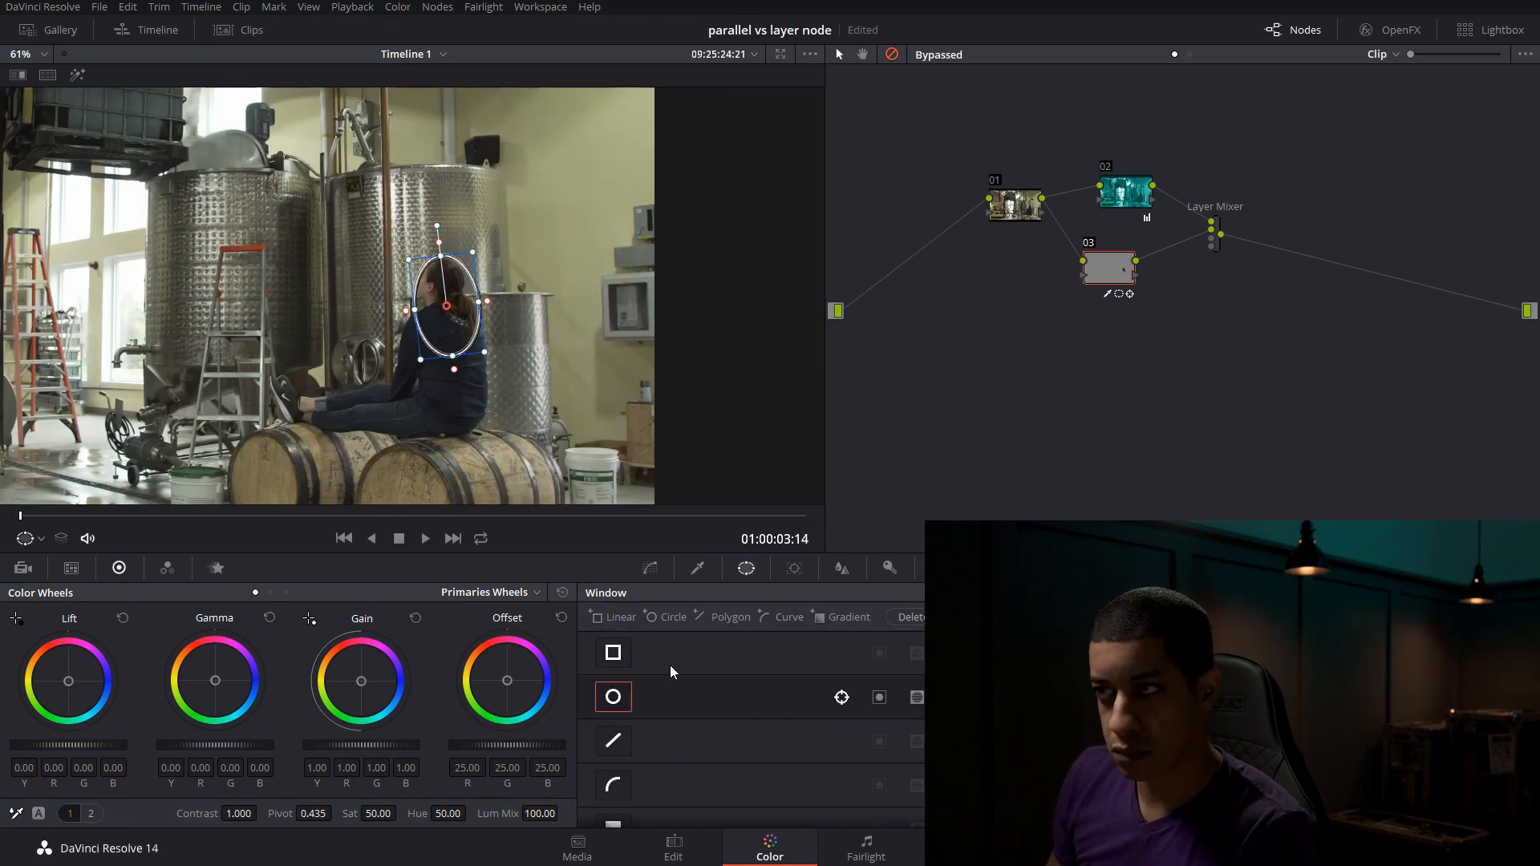
key("shift+d")
left_click(613, 652)
scroll(289, 337, "down", 1)
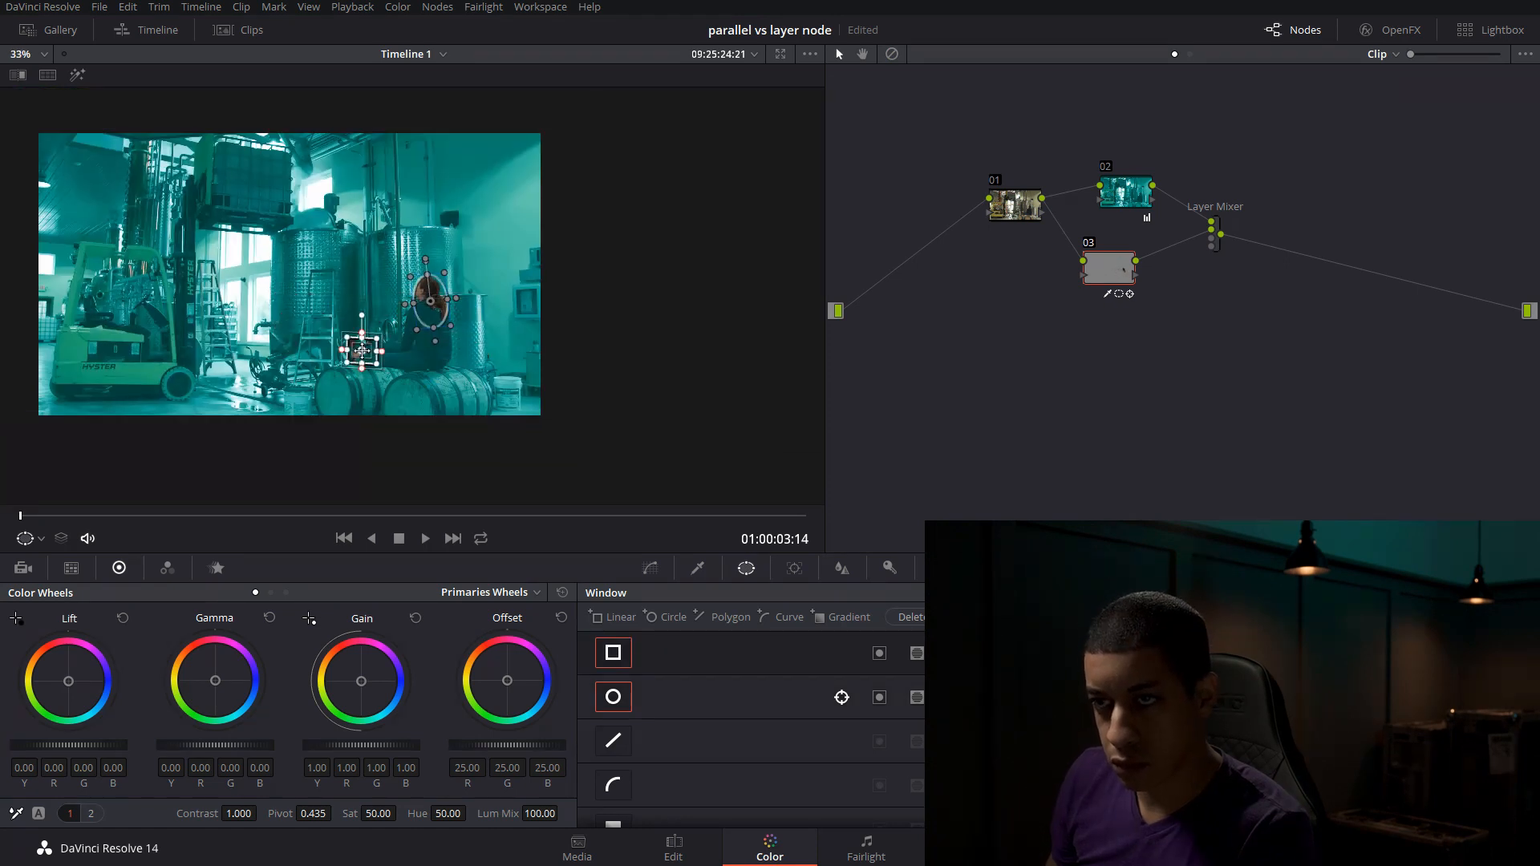
scroll(290, 225, "up", 7)
left_click_drag(300, 183, 290, 221)
left_click_drag(300, 378, 290, 334)
left_click_drag(289, 180, 290, 212)
left_click_drag(173, 268, 213, 272)
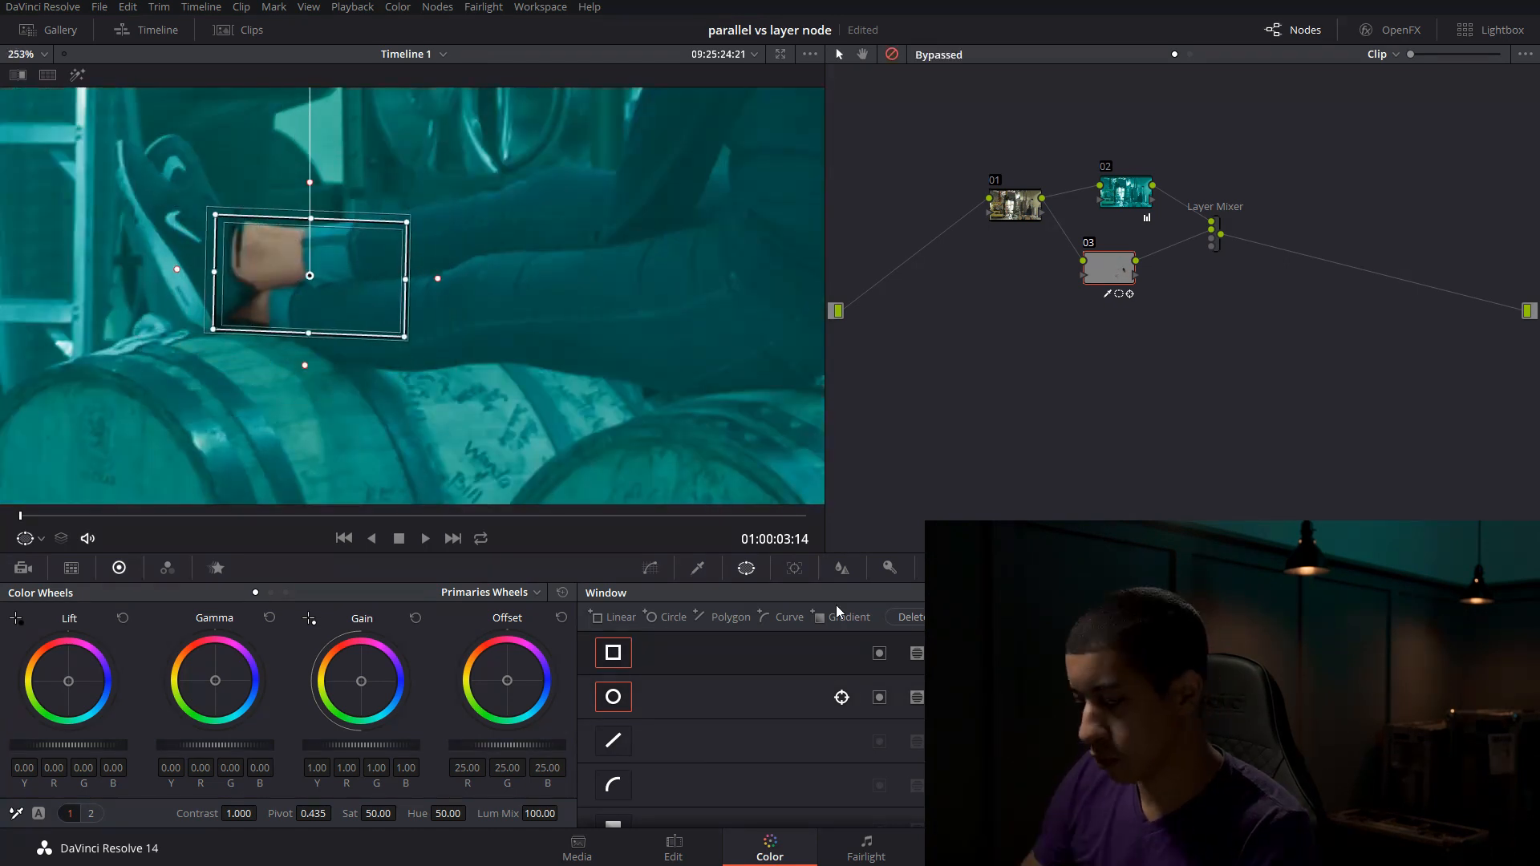
Track the rectangular ankle window forward through the clip.
left_click(794, 568)
key("shift+d")
left_click(672, 624)
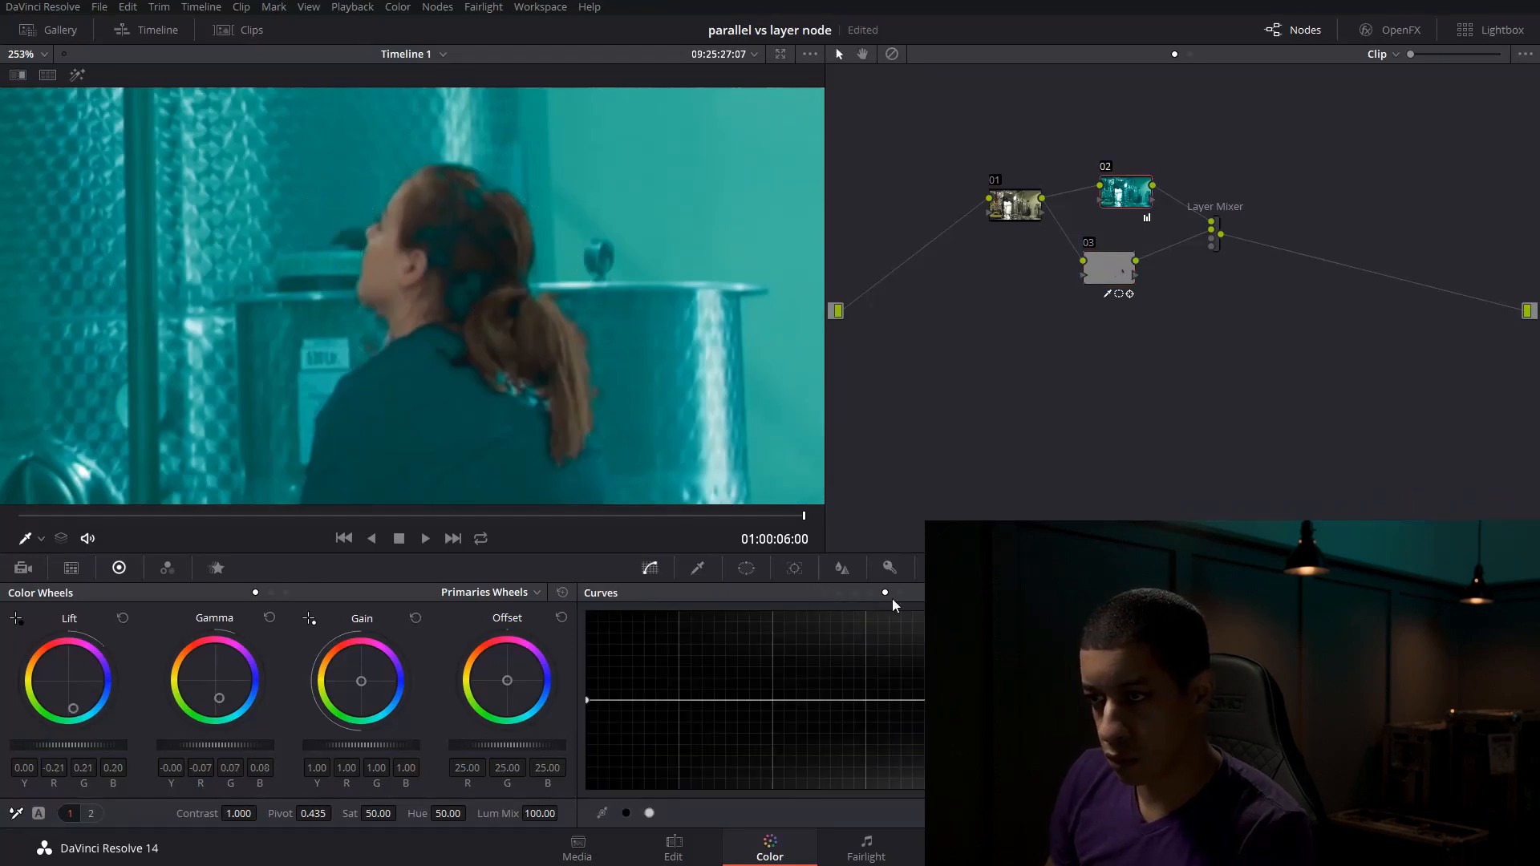
Add a control point to node 02's curve and pull down its dark end to desaturate the shadows.
left_click(724, 700)
left_click_drag(587, 700, 587, 757)
left_click_drag(725, 700, 814, 702)
left_click_drag(657, 735, 700, 759)
scroll(274, 308, "down", 5)
scroll(279, 302, "up", 5)
Refine node 03's qualifier on the last frame with new face and hair samples, giving hue width 15.7, and check the black-and-white matte.
left_click(1113, 269)
left_click(746, 568)
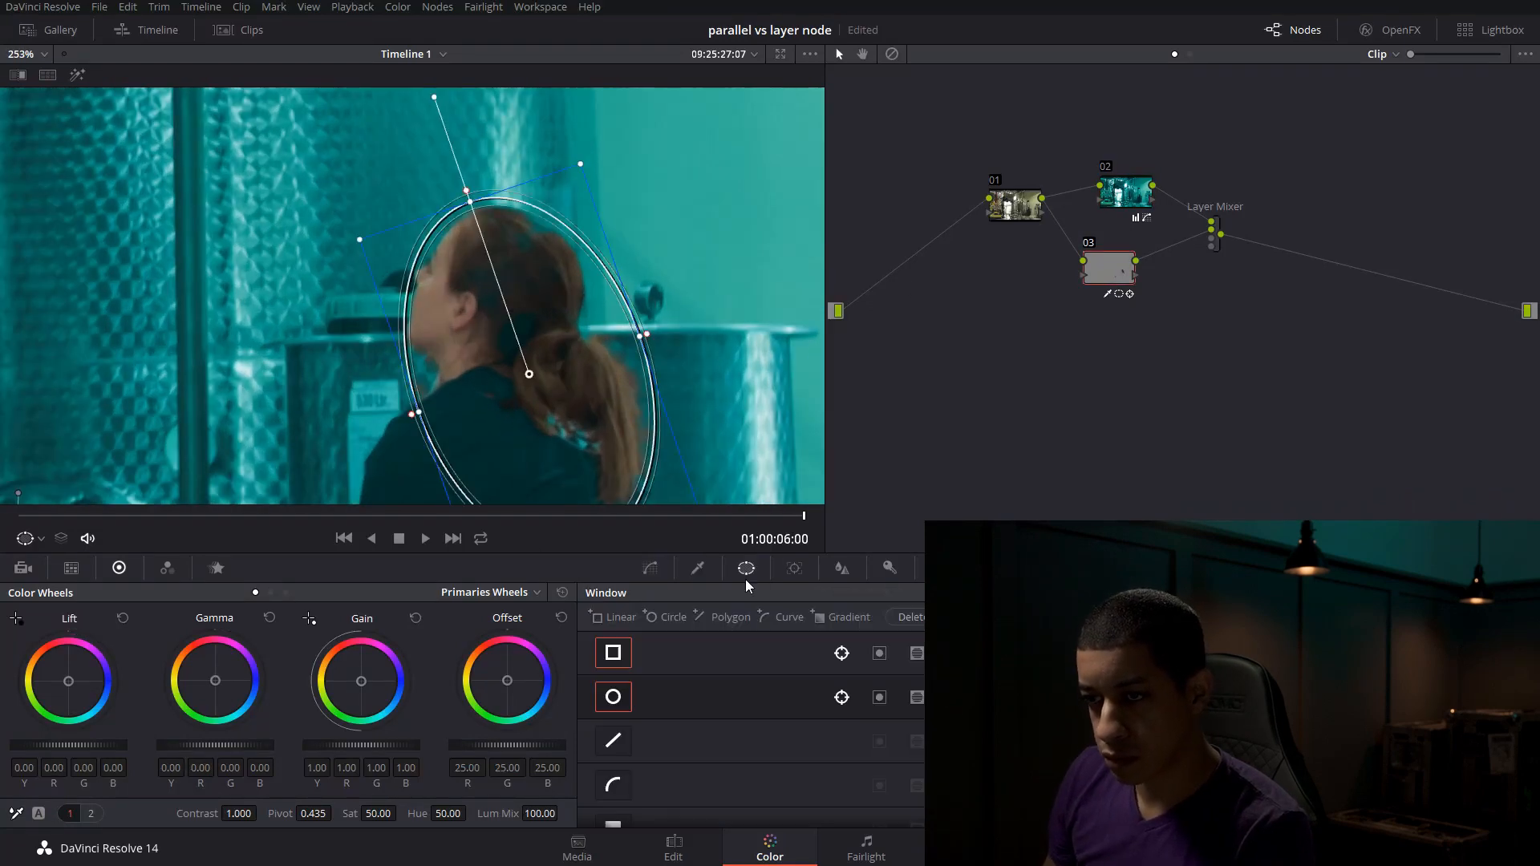
left_click(697, 568)
left_click_drag(756, 637, 798, 637)
left_click_drag(714, 637, 644, 638)
left_click(494, 237)
left_click(592, 316)
left_click(477, 309)
left_click_drag(477, 309, 505, 234)
key("shift+h")
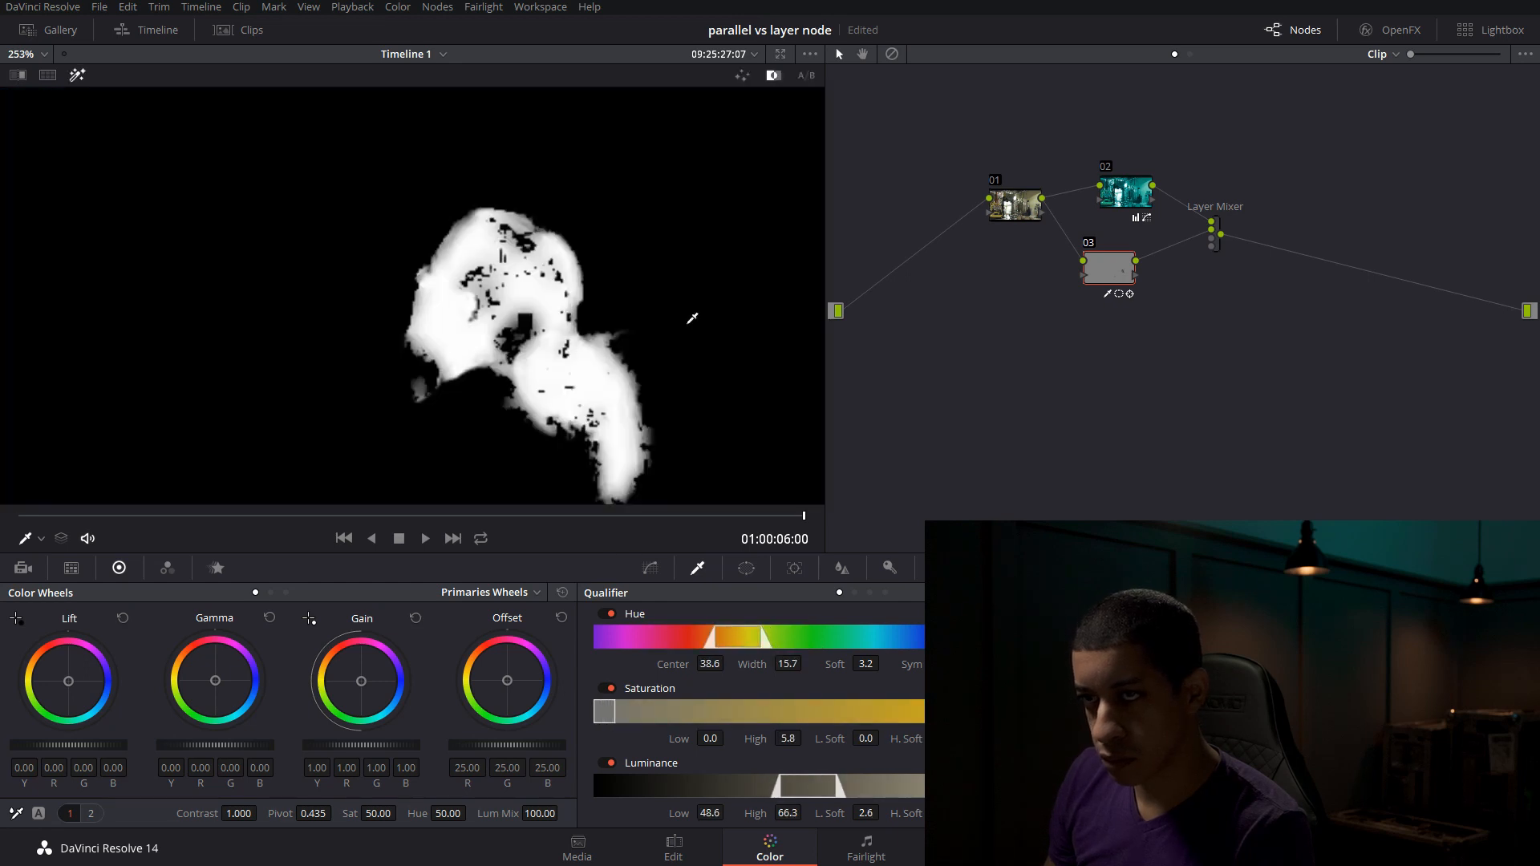
key("shift+h")
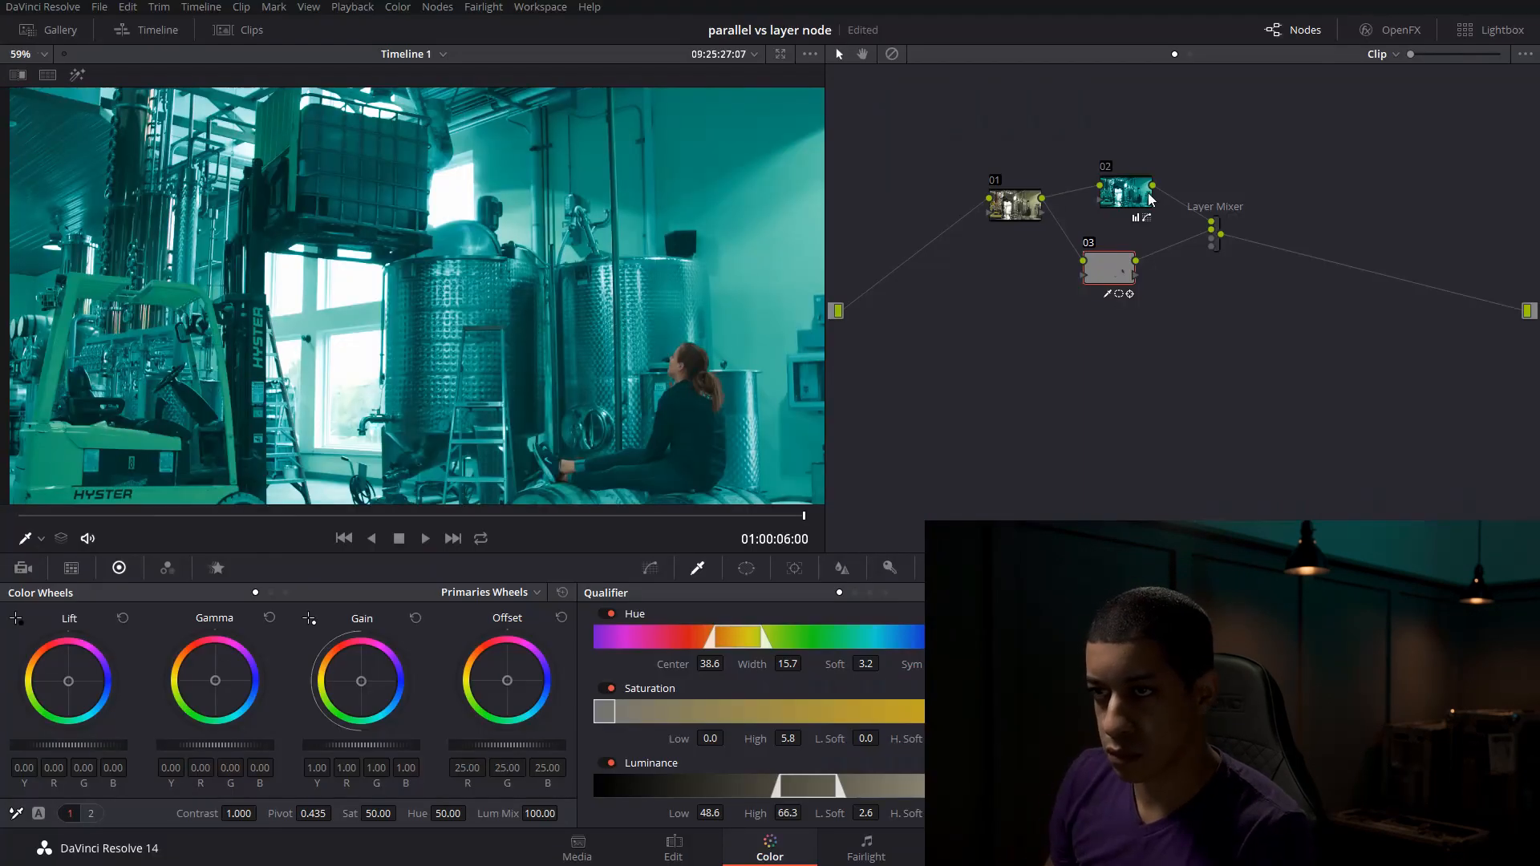
Align node 02 directly above node 03 and lower node 03's key output to blend the isolated skin with the teal look.
left_click_drag(1122, 198, 1105, 207)
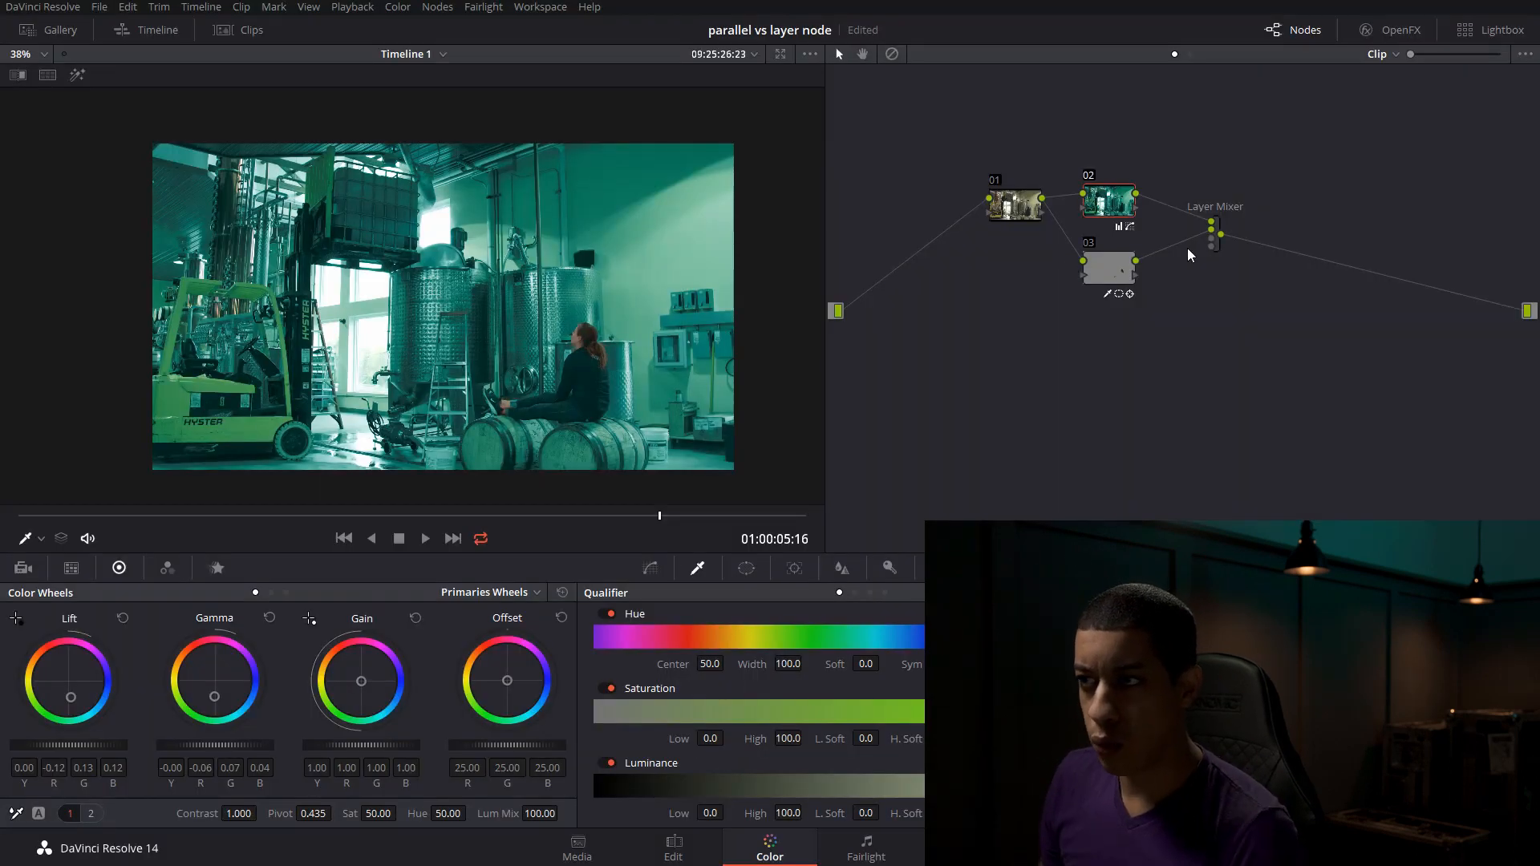
left_click(1106, 269)
left_click(888, 568)
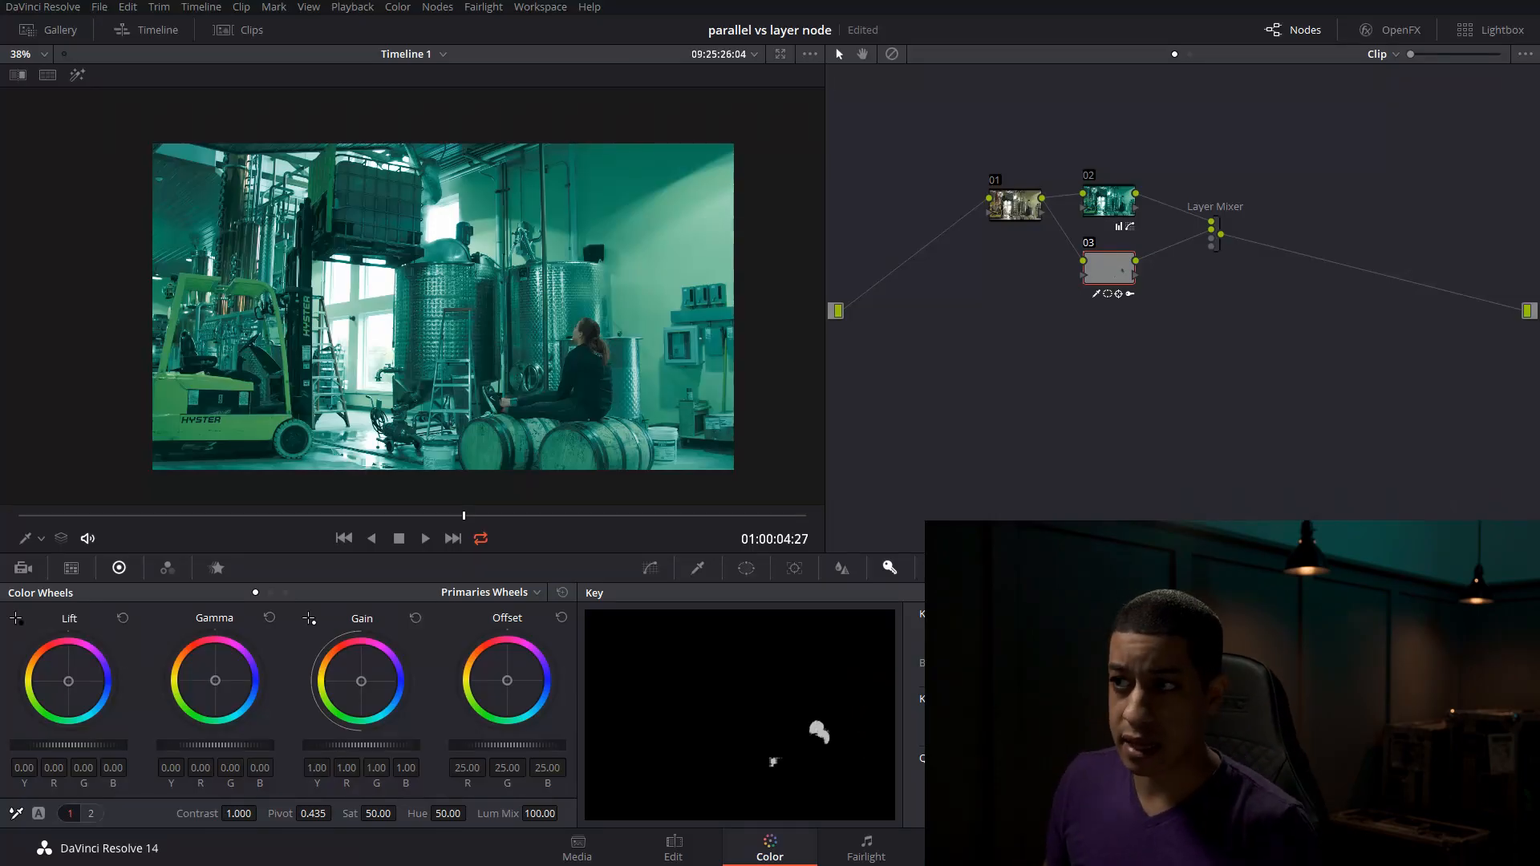
Spread node 01, node 03 and the Layer Mixer farther apart in the node graph.
left_click_drag(1009, 208, 992, 205)
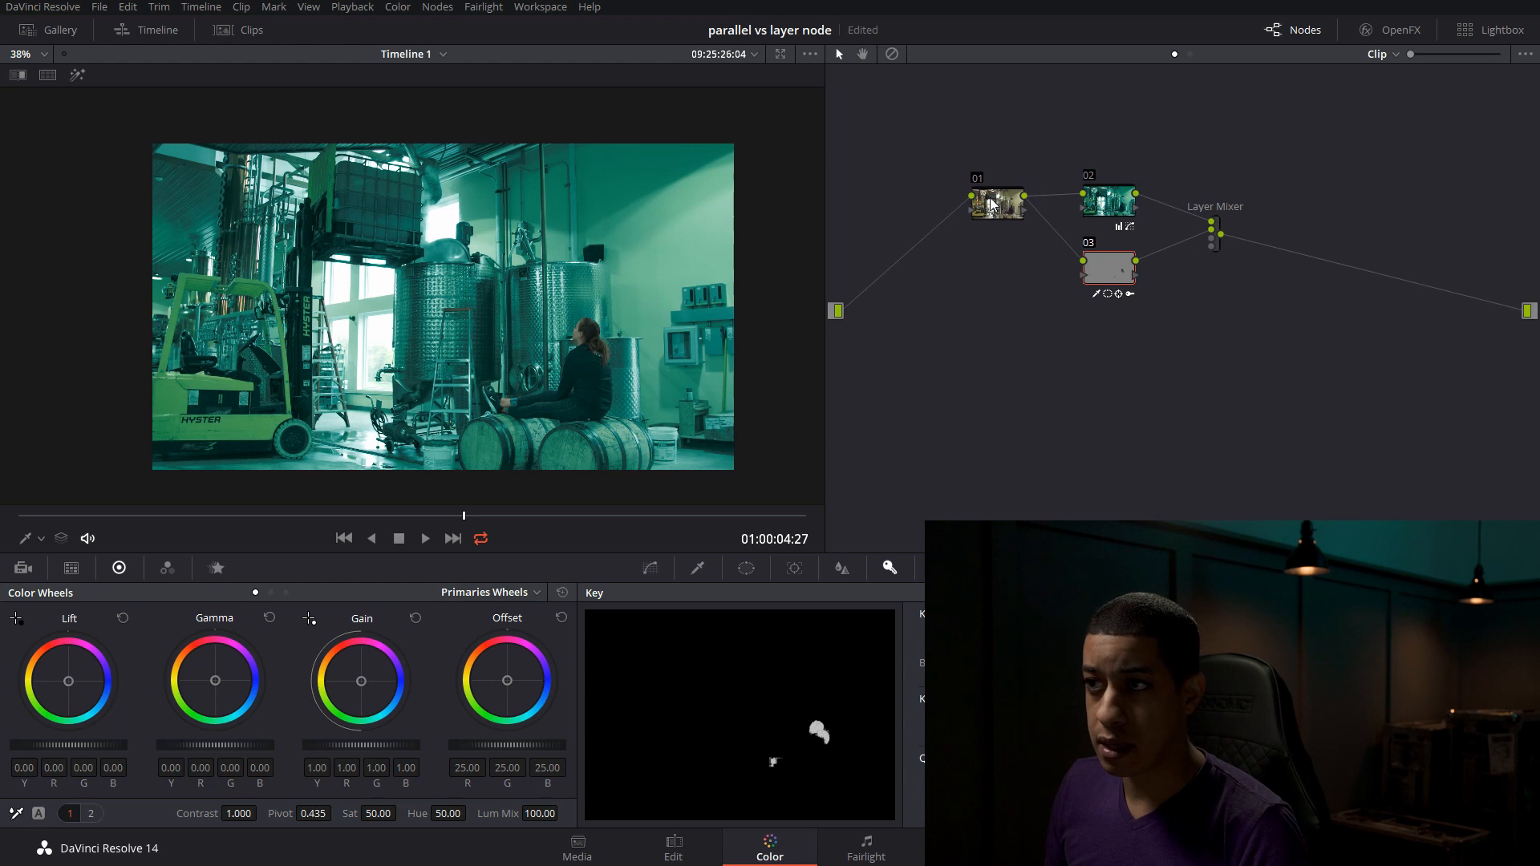
left_click_drag(1218, 240, 1331, 247)
left_click_drag(1116, 277, 1132, 338)
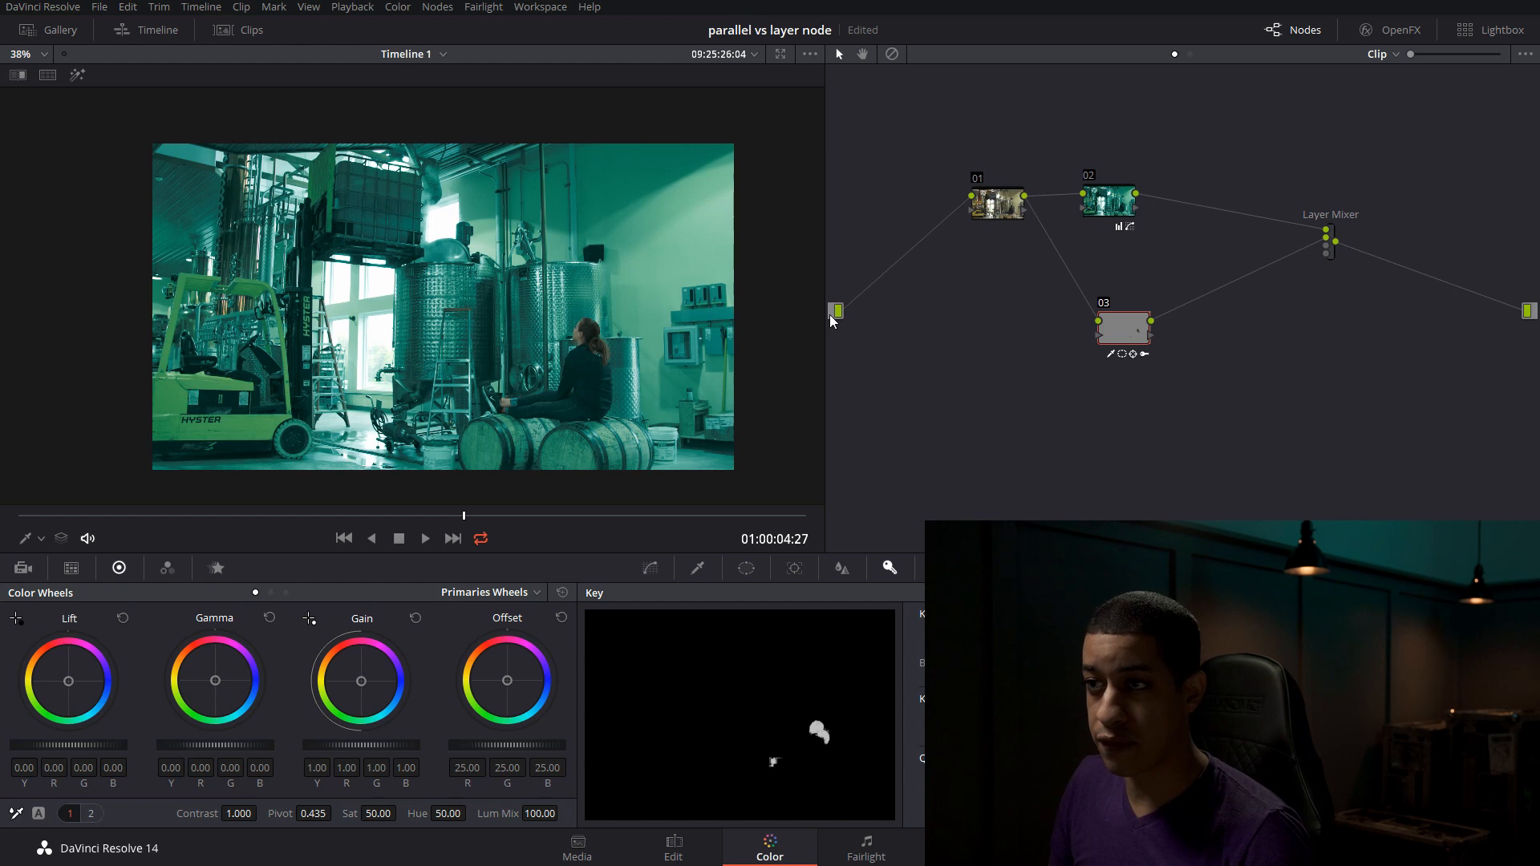
left_click_drag(1114, 330, 1189, 325)
Add a serial node after node 01, move it below, and rewire it between the source and node 03.
left_click_drag(1004, 207, 985, 420)
key("alt+s")
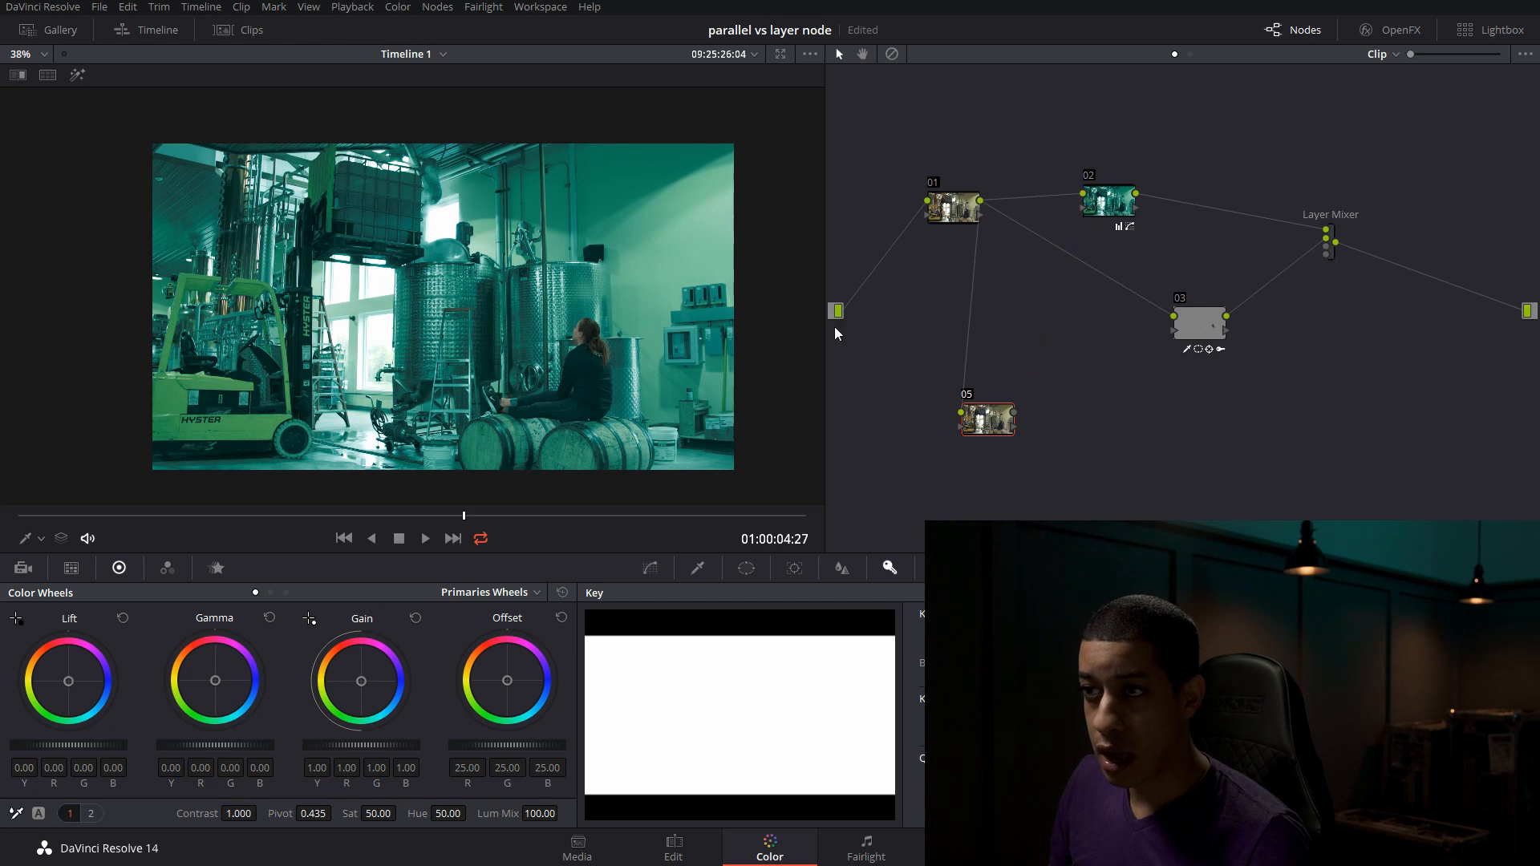
left_click_drag(961, 414, 961, 414)
left_click_drag(990, 428, 948, 417)
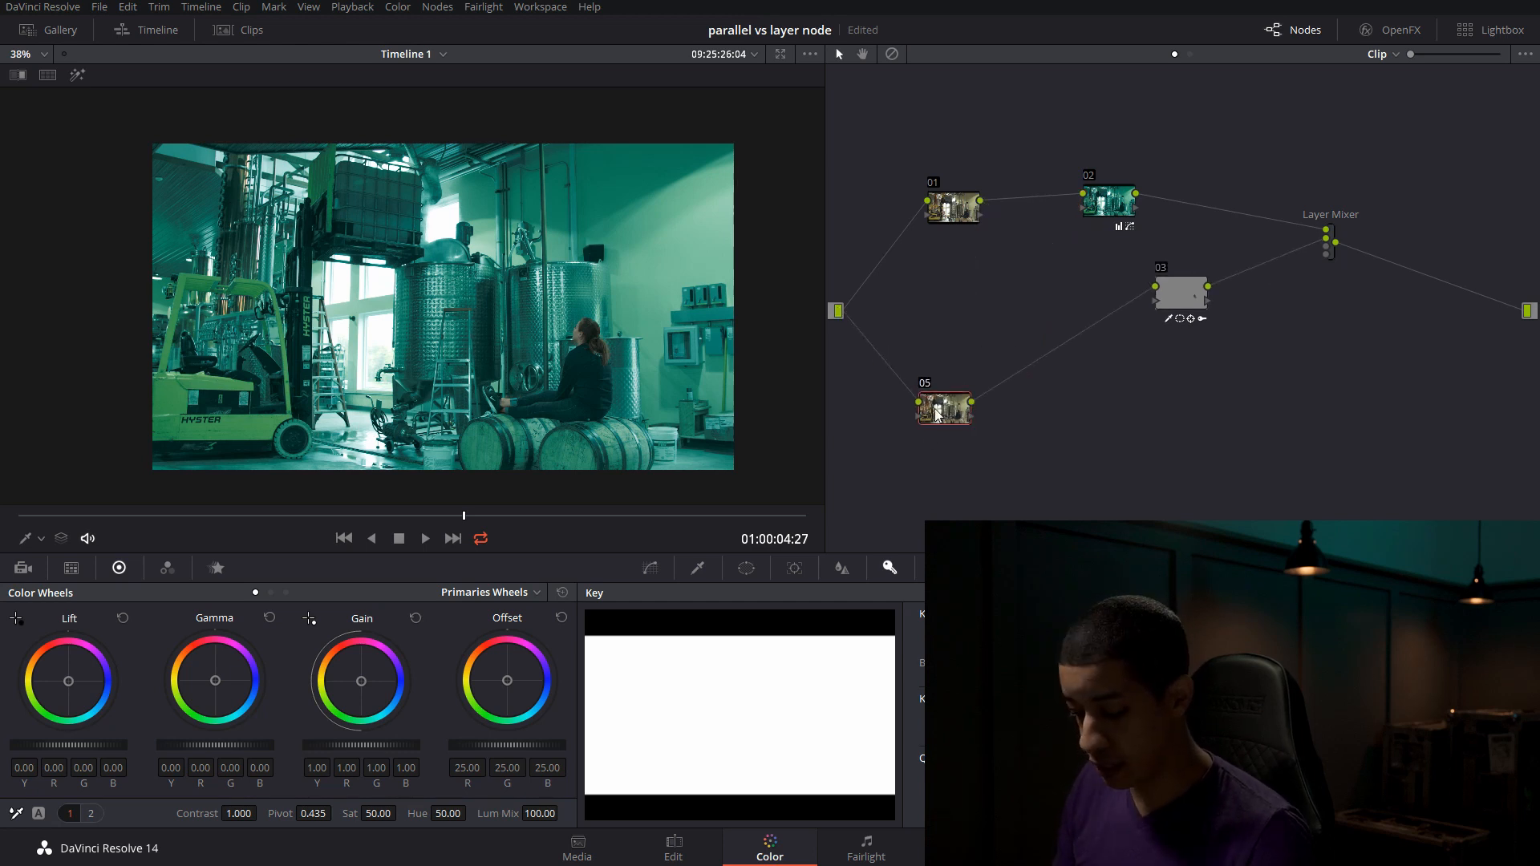
Extend the lower branch with two parallel nodes alongside node 05, followed by a serial node with two layer nodes.
key("alt+p")
key("alt+p")
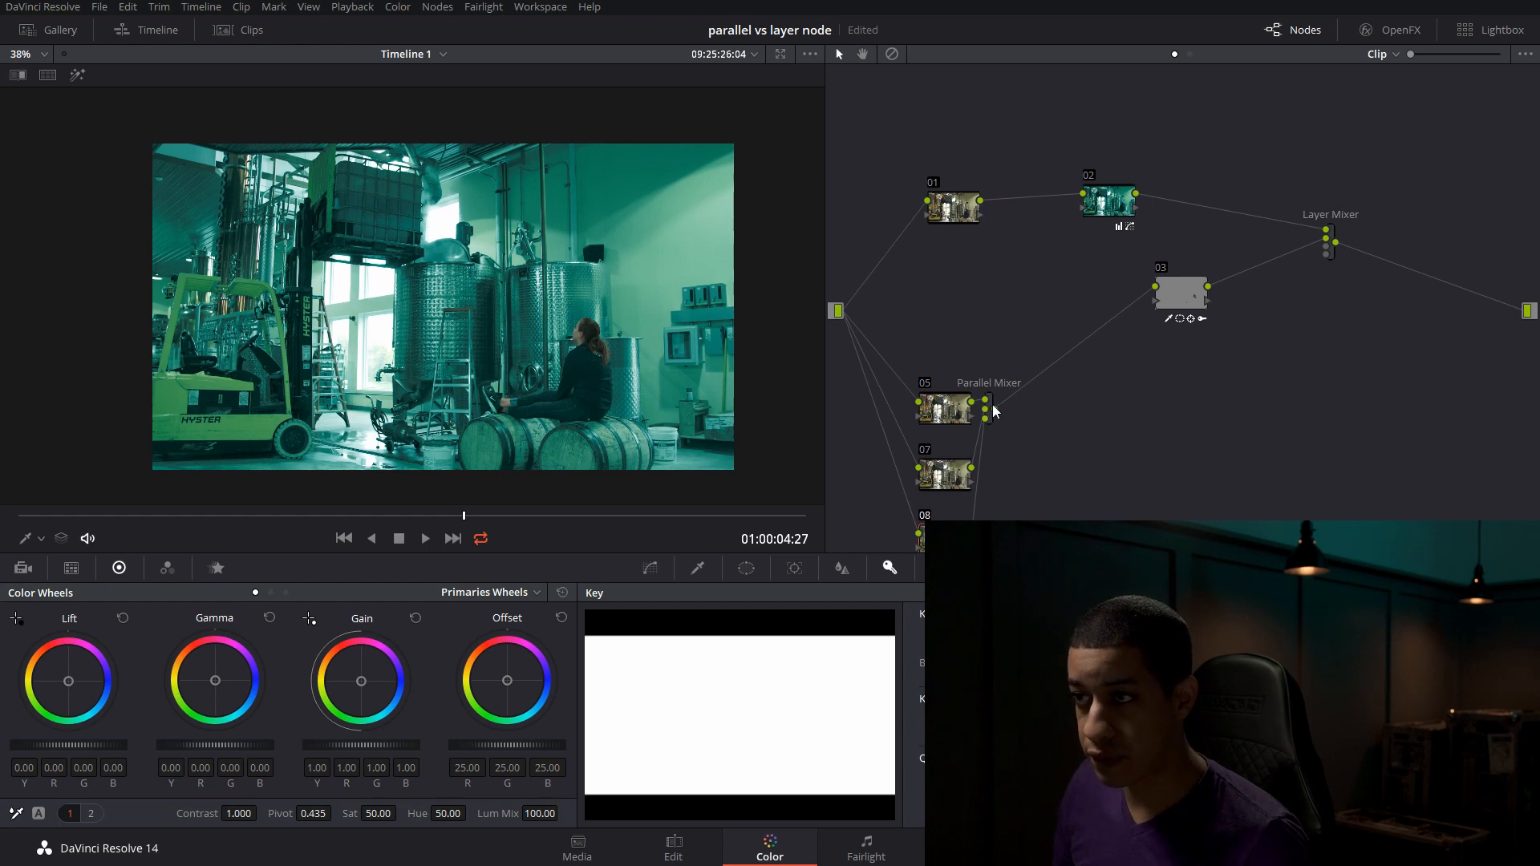
key("alt+s")
key("alt+l")
key("alt+l")
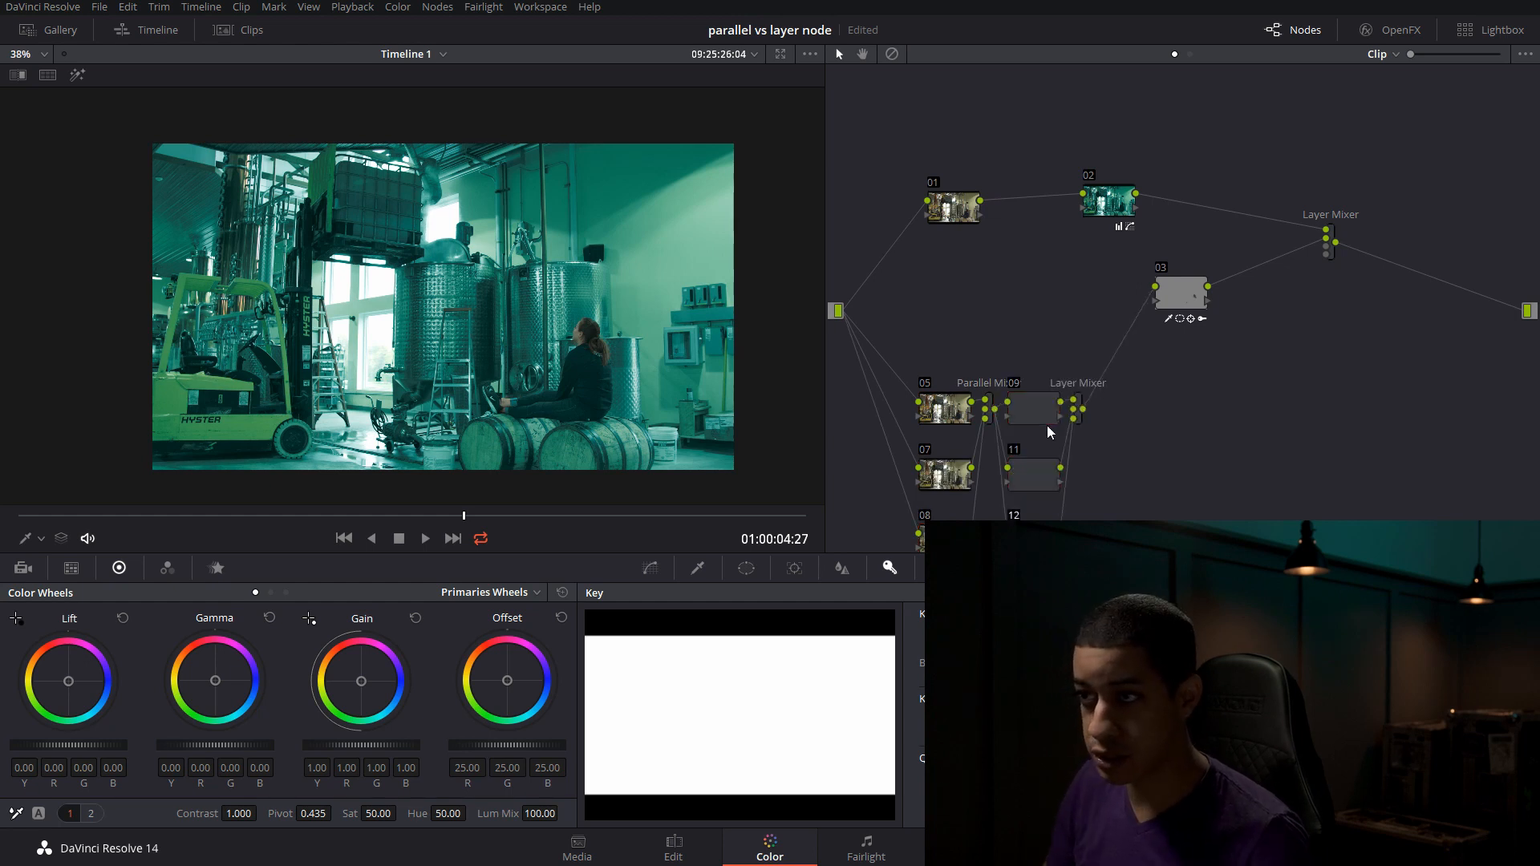
scroll(1154, 451, "down", 1)
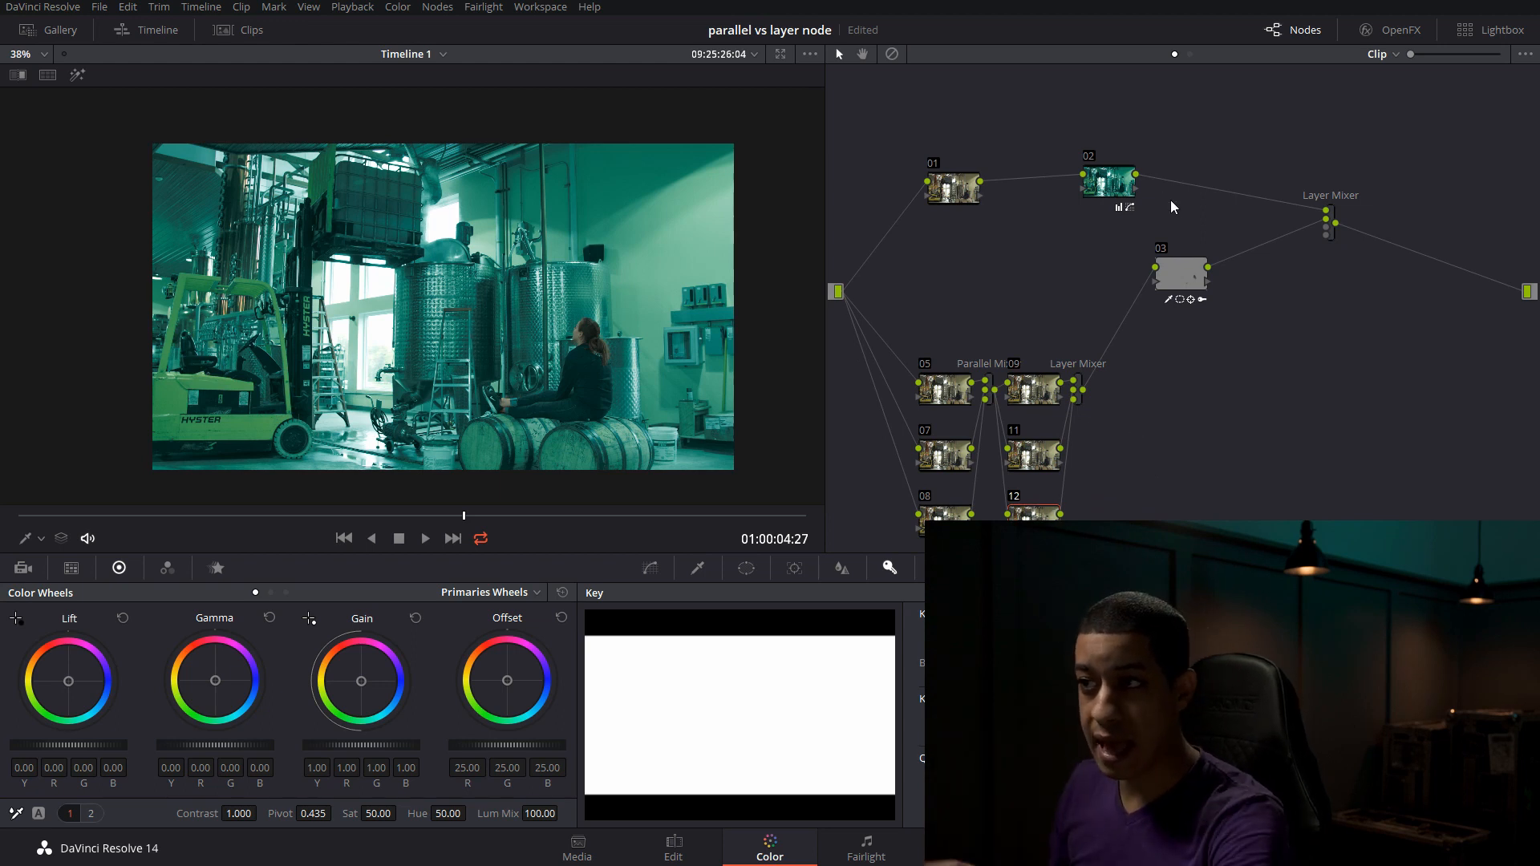
Move node 02 nearer the final Layer Mixer and nudge node 03 and that mixer toward node 01.
left_click_drag(1097, 187, 1167, 187)
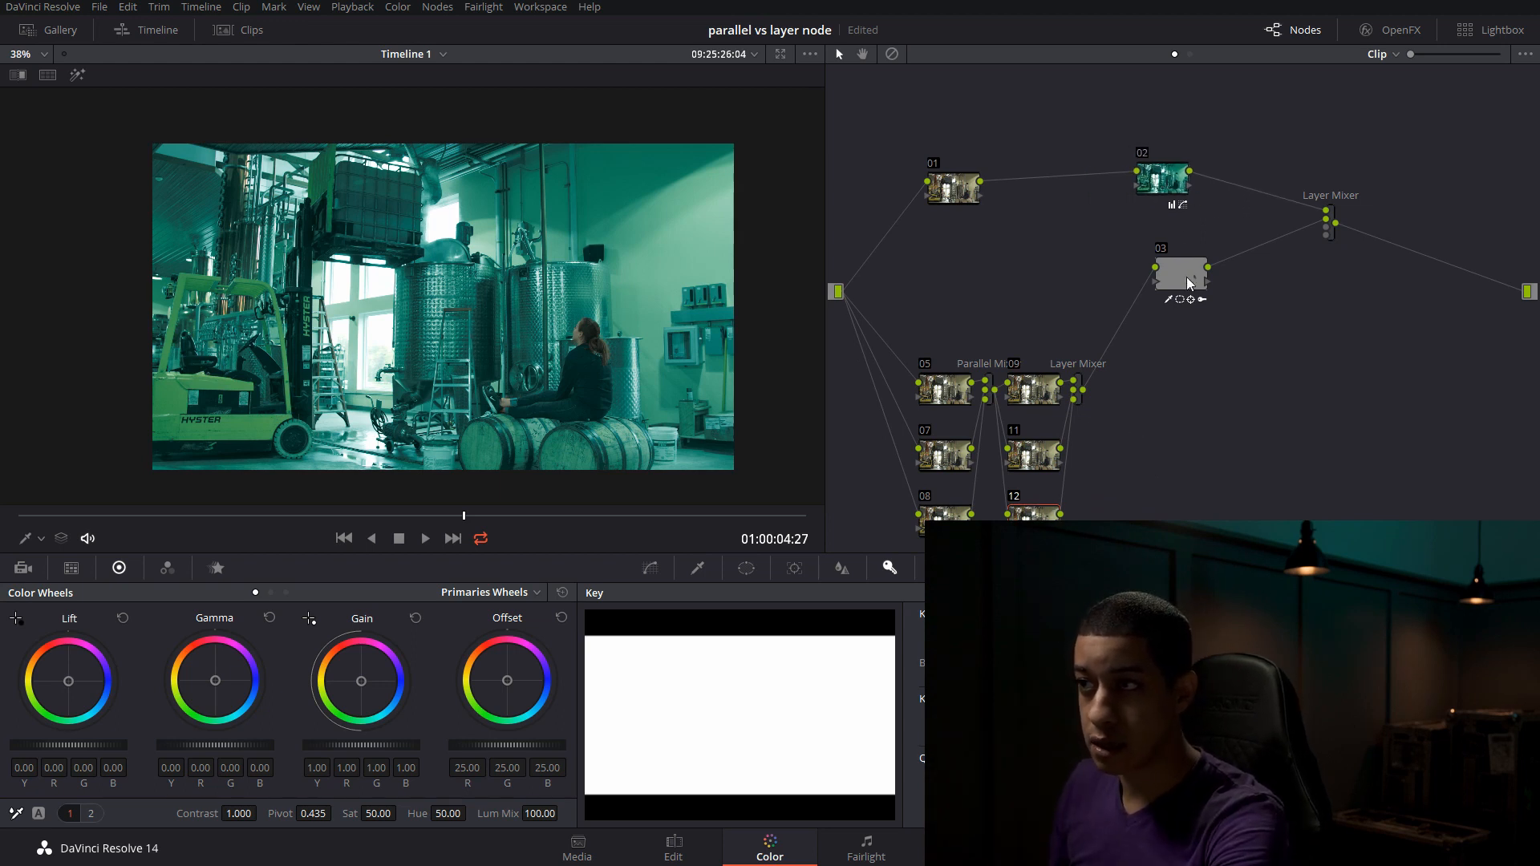
left_click_drag(1183, 292, 1170, 293)
left_click_drag(1330, 232, 1322, 231)
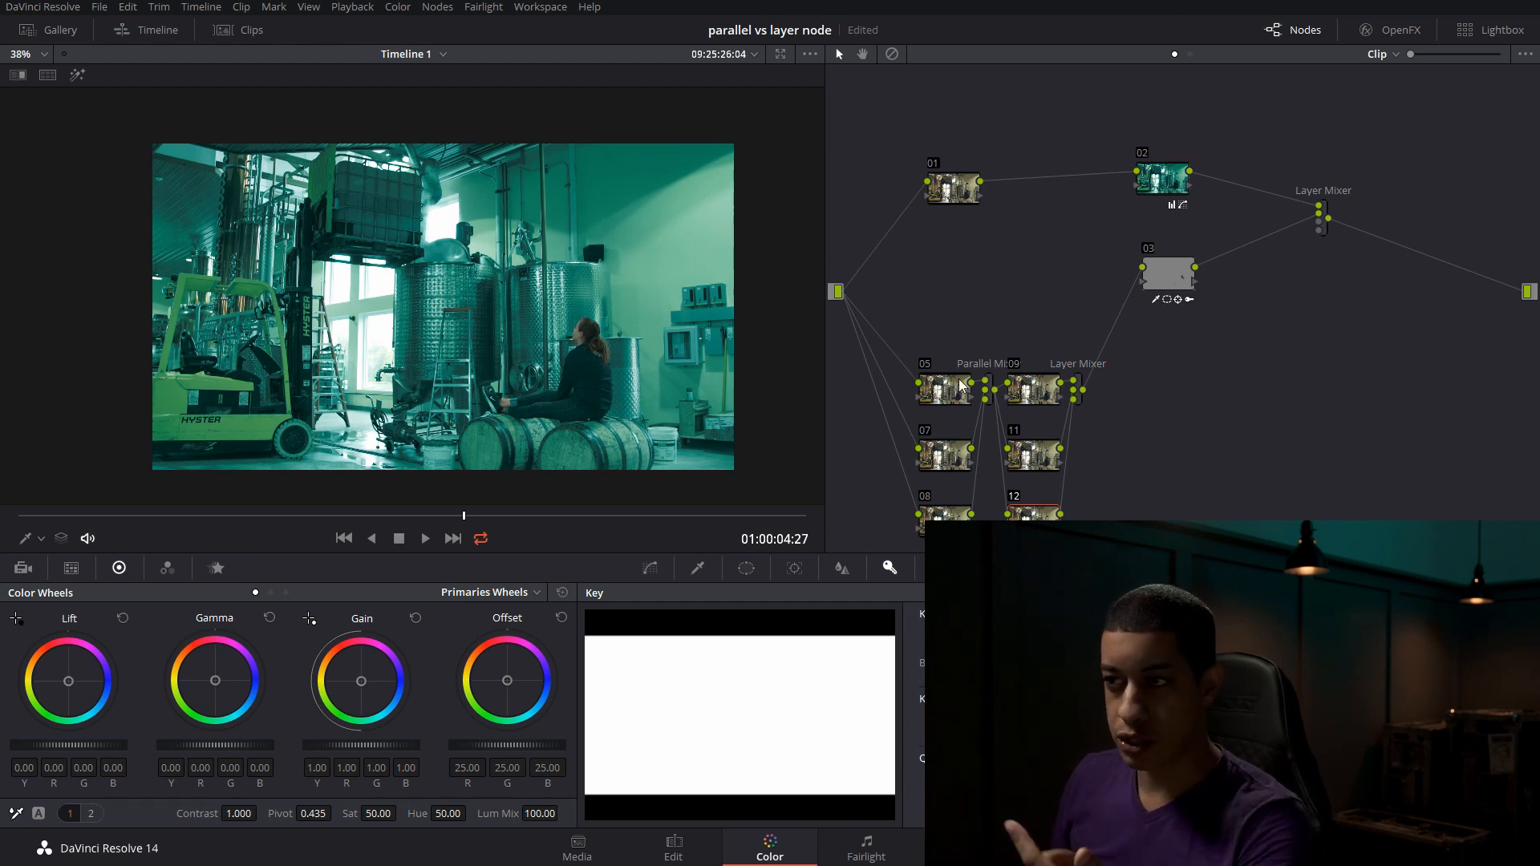
Combine the lower branch's parallel and layer nodes into a compound node, place it beneath node 01, and move node 03 closer.
left_click_drag(1086, 331, 919, 520)
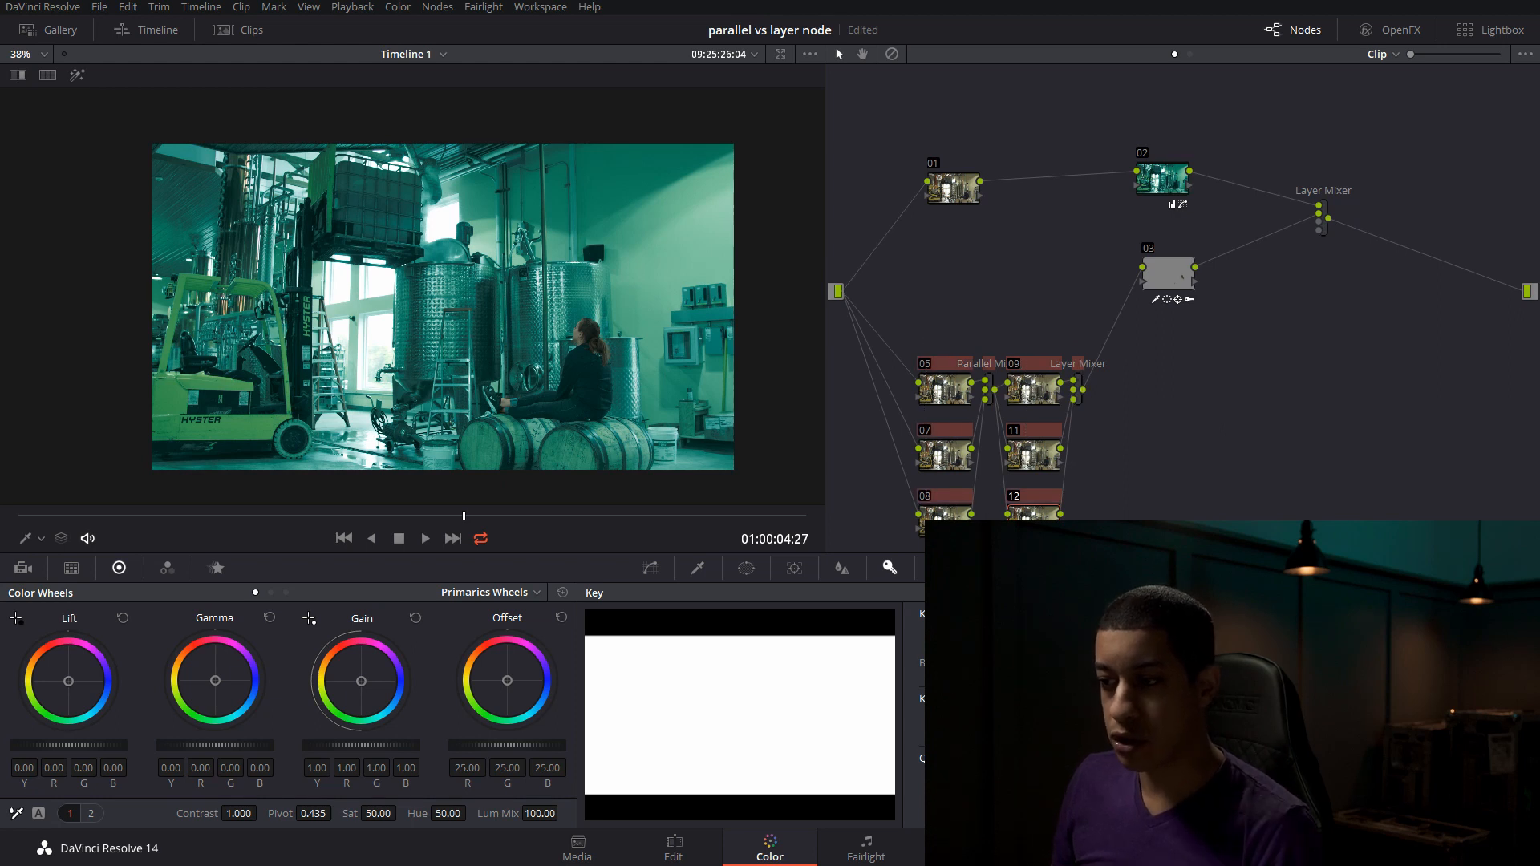
left_click(1075, 573)
left_click_drag(1026, 543, 965, 333)
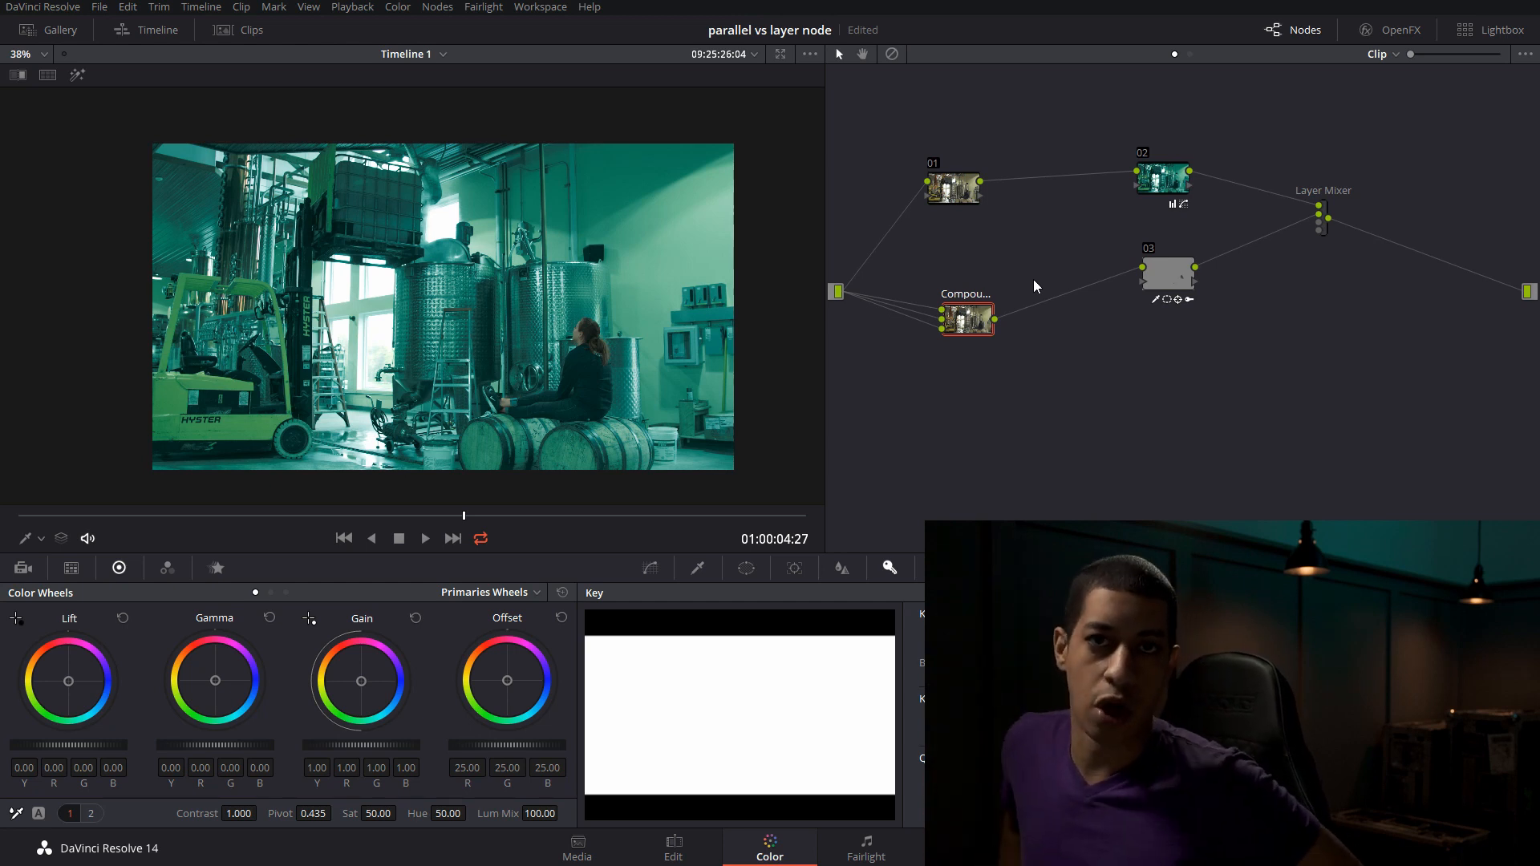
left_click_drag(1181, 280, 1158, 286)
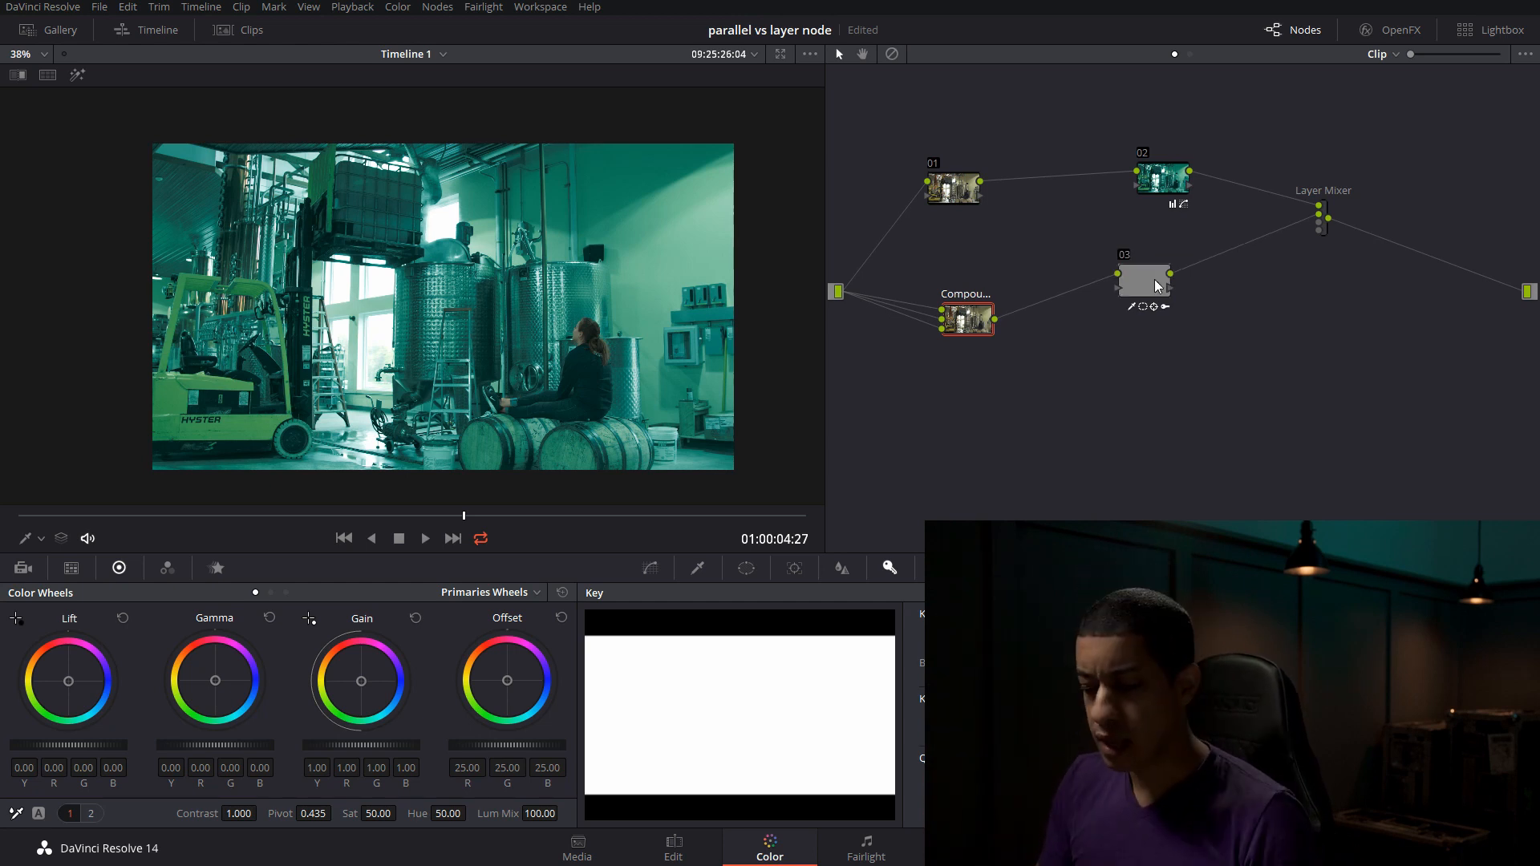